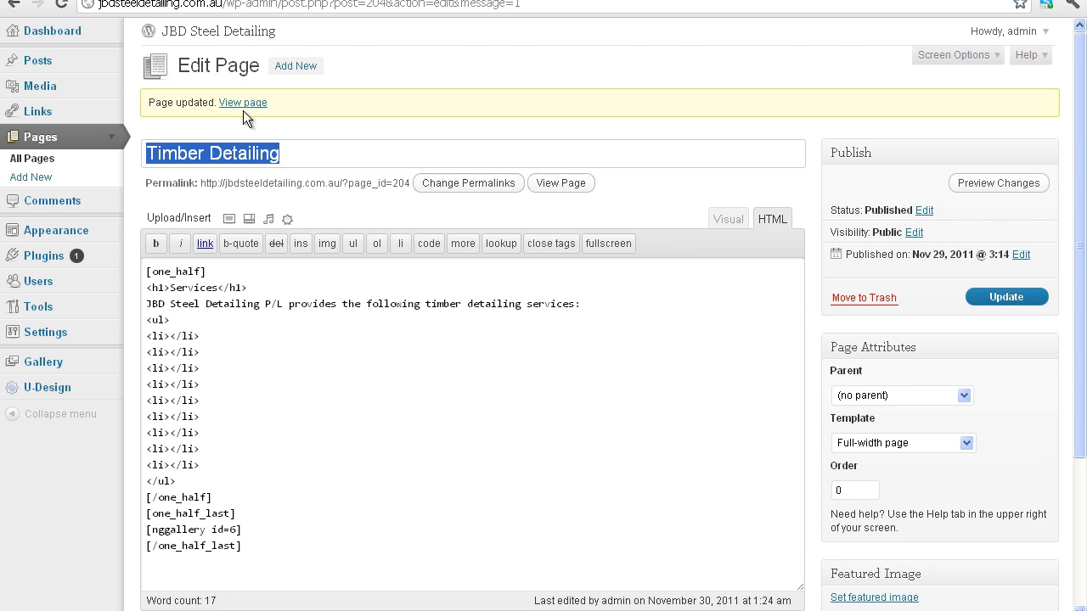
Create a new post titled "Test Blog" and place the cursor in its empty body
{"action": "left_click", "coordinate": [53, 62]}
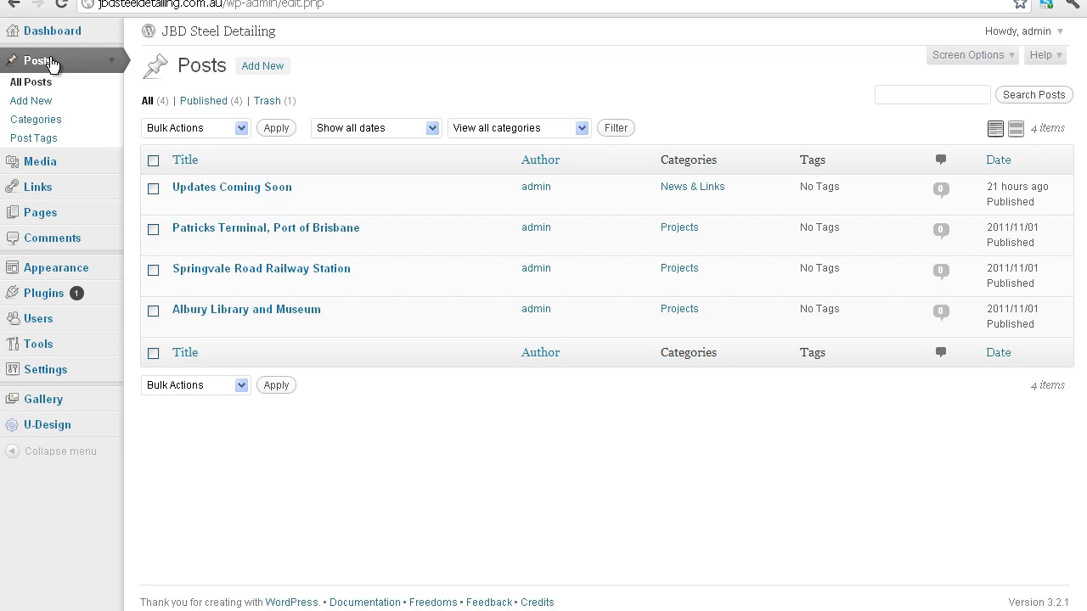
{"action": "mouse_move", "coordinate": [201, 186]}
{"action": "left_click", "coordinate": [263, 68]}
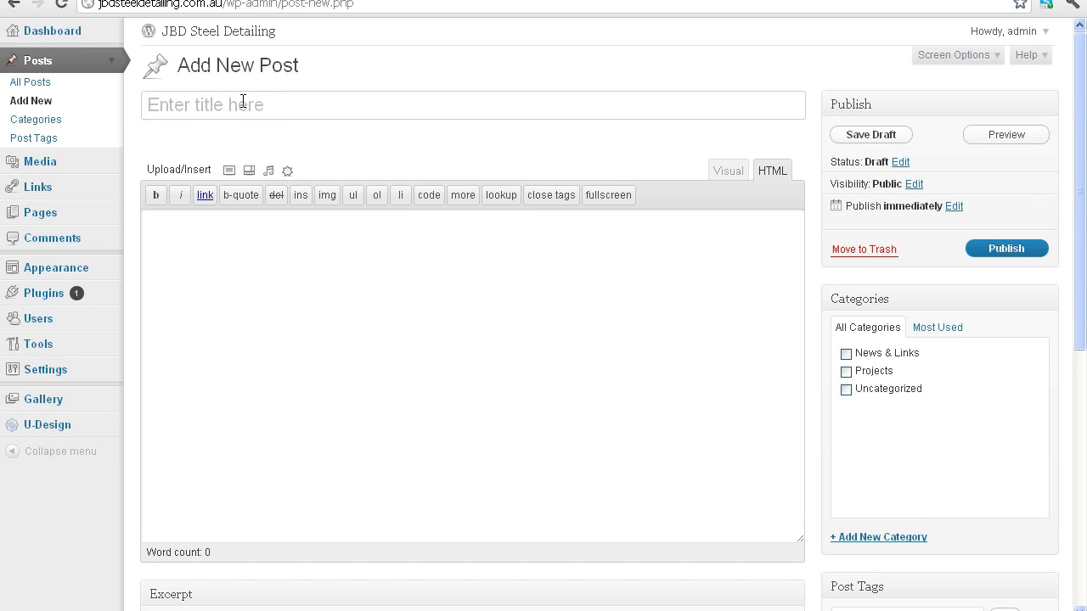
{"action": "type", "text": "Test Blog"}
{"action": "left_click", "coordinate": [287, 256]}
{"action": "scroll", "coordinate": [293, 248], "scroll_direction": "down", "scroll_amount": 2}
{"action": "scroll", "coordinate": [301, 252], "scroll_direction": "up", "scroll_amount": 2}
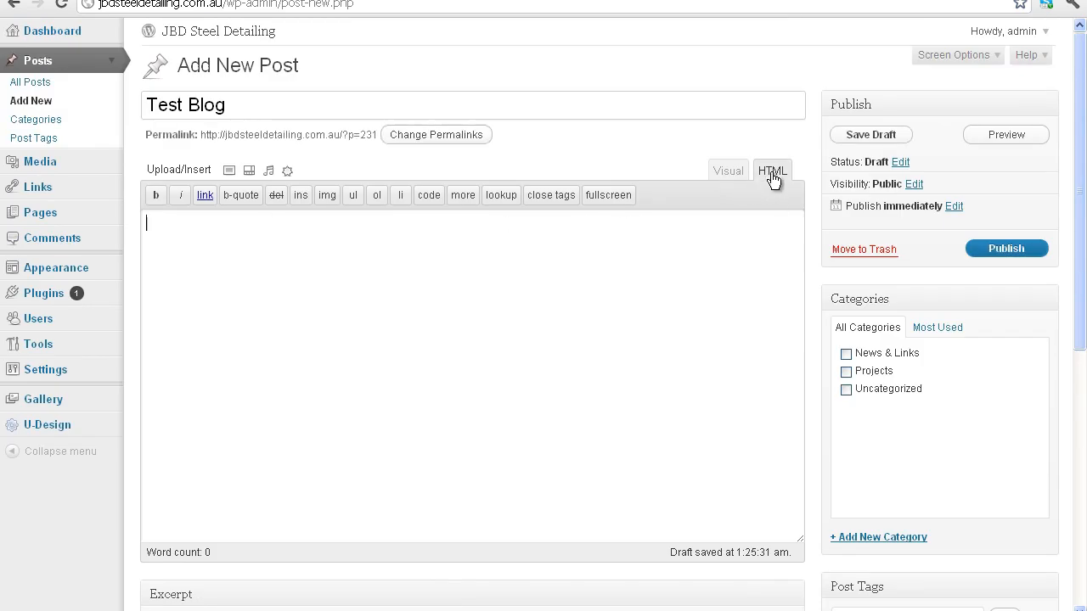
Compare the post editor's Visual and HTML modes, finishing in Visual mode
{"action": "left_click", "coordinate": [723, 176]}
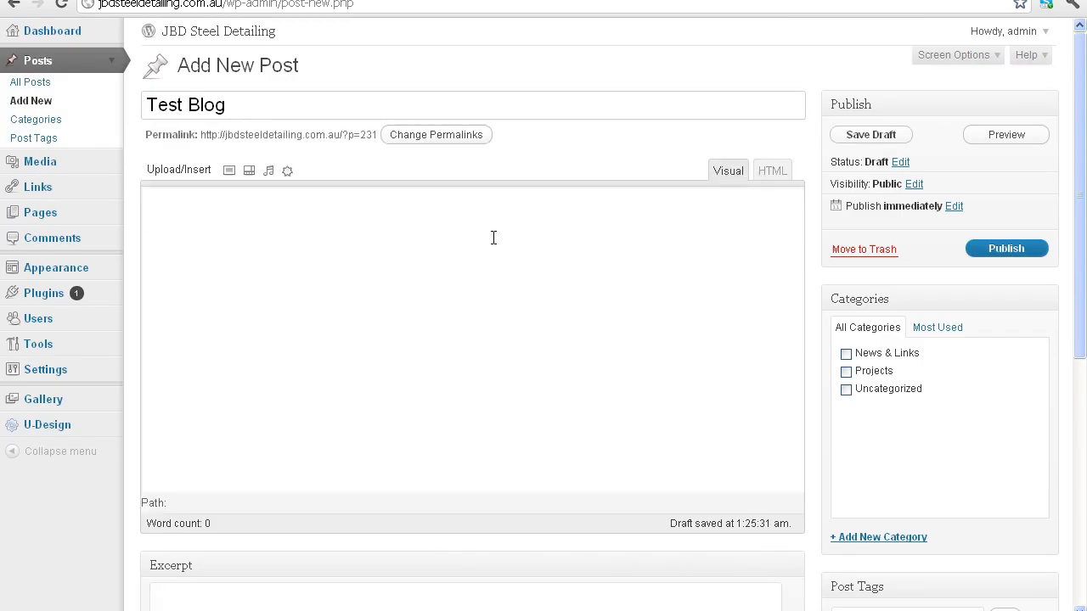
{"action": "left_click", "coordinate": [775, 173]}
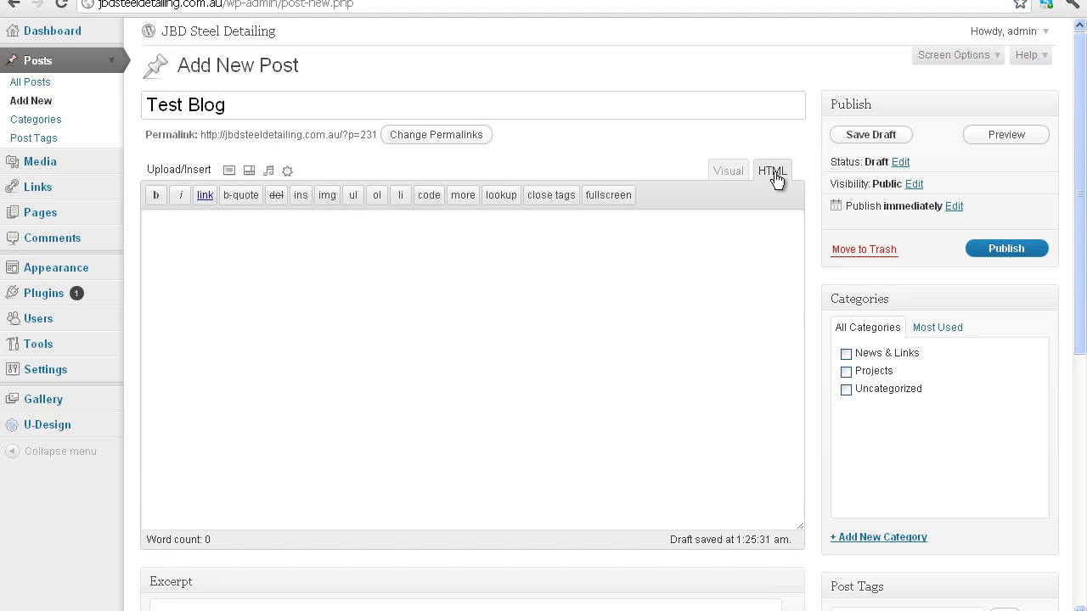
{"action": "left_click", "coordinate": [723, 177]}
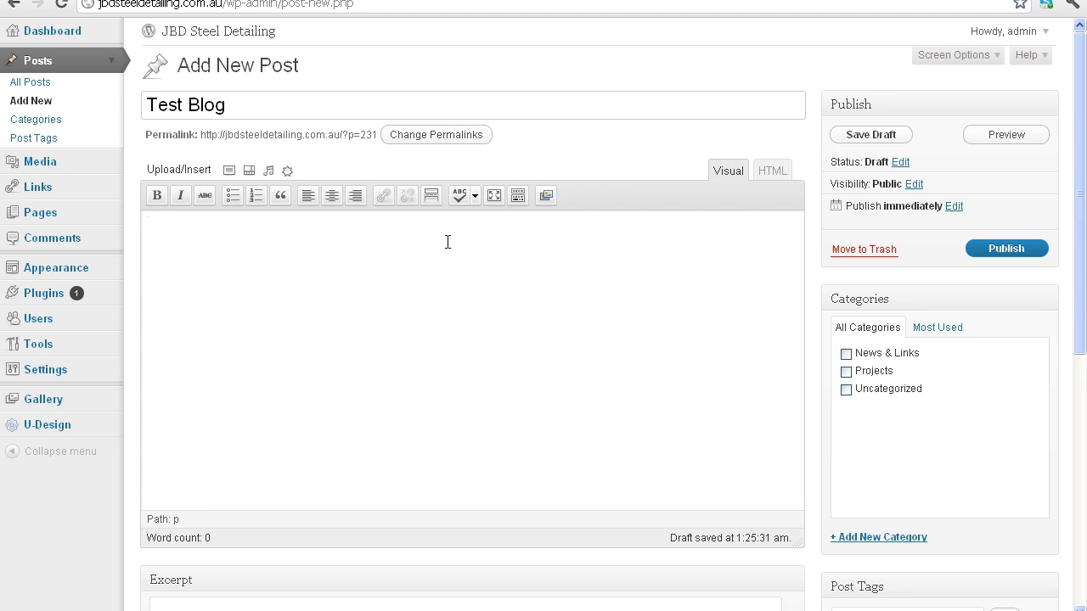
{"action": "left_click", "coordinate": [774, 173]}
{"action": "left_click", "coordinate": [736, 176]}
{"action": "left_click", "coordinate": [763, 177]}
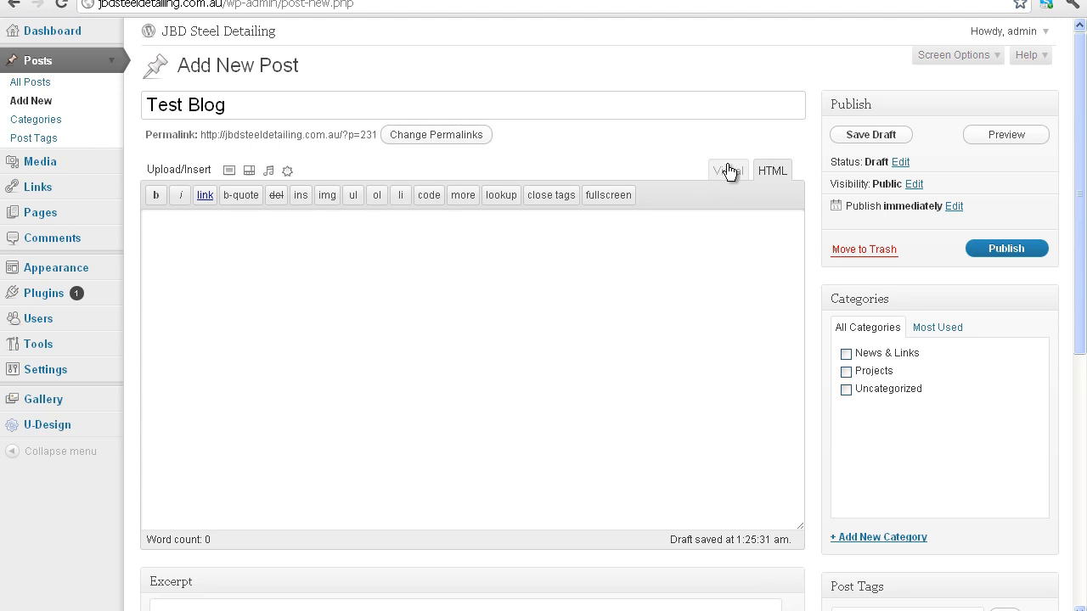
{"action": "left_click", "coordinate": [730, 179]}
{"action": "left_click", "coordinate": [769, 175]}
{"action": "left_click", "coordinate": [728, 180]}
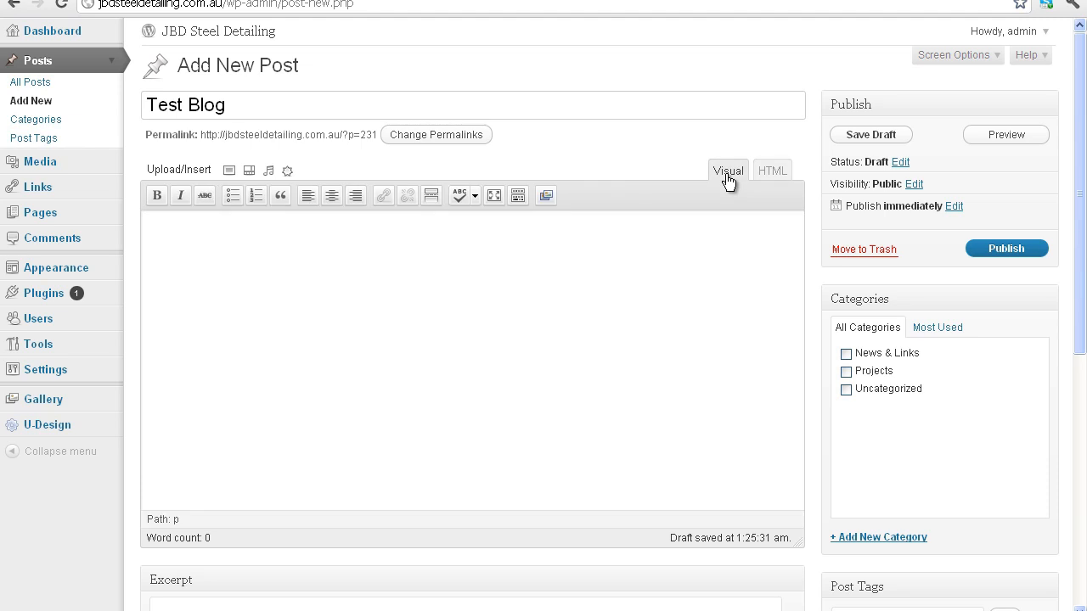
{"action": "left_click", "coordinate": [772, 180]}
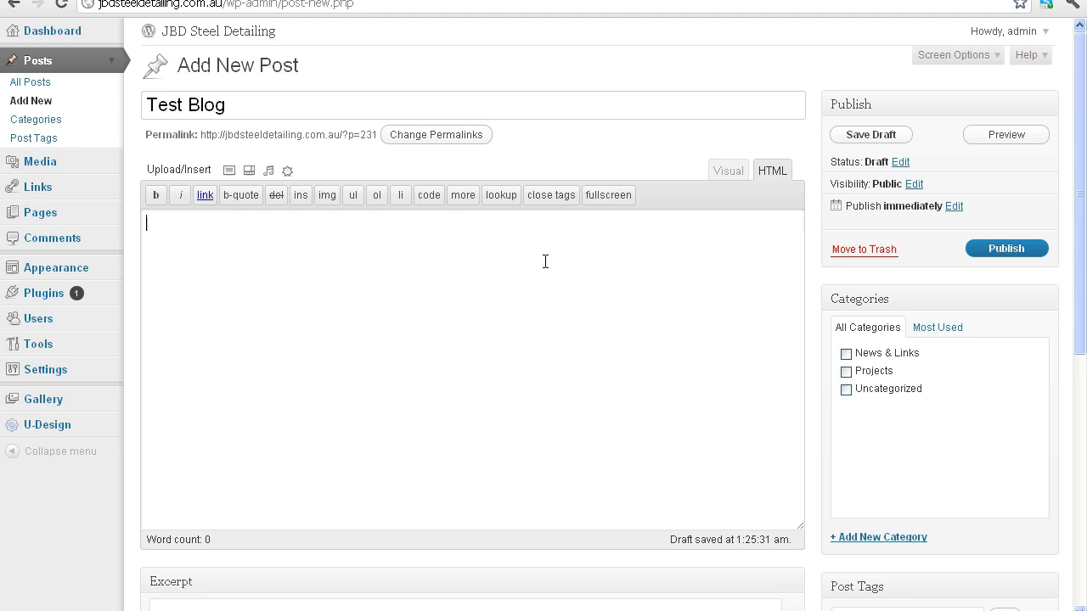
{"action": "left_click", "coordinate": [722, 174]}
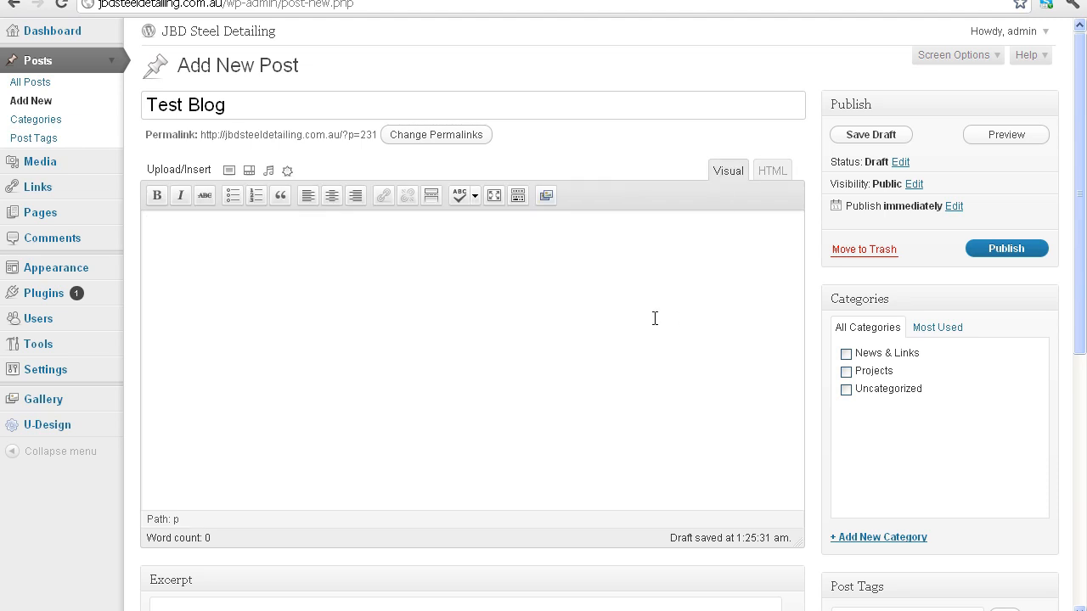
Assign the post to the News & Links category and look over the remaining post options
{"action": "left_click", "coordinate": [845, 354]}
{"action": "scroll", "coordinate": [521, 267], "scroll_direction": "down", "scroll_amount": 2}
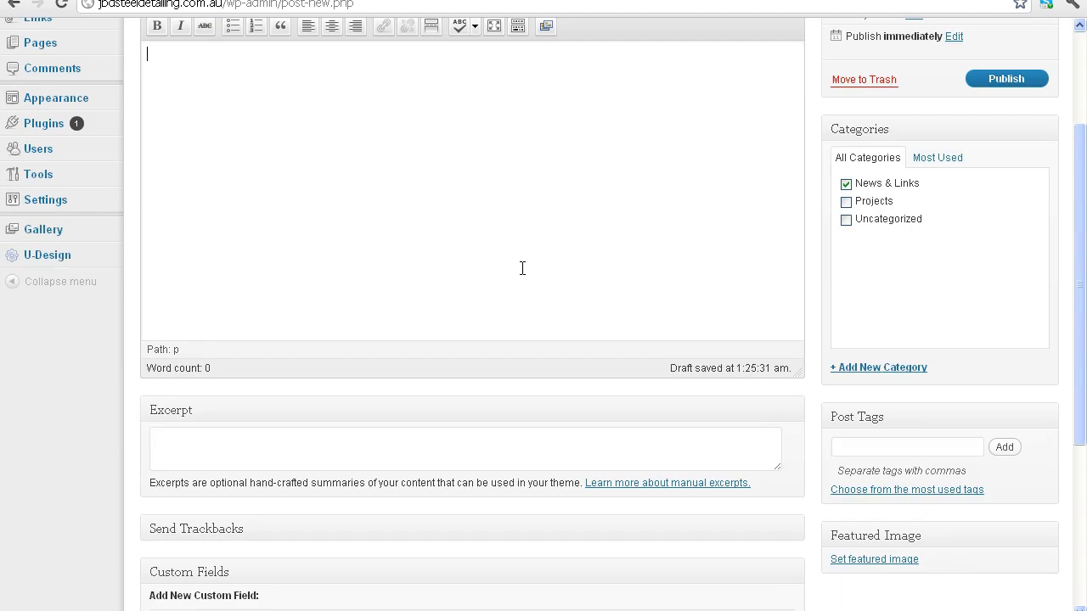
{"action": "scroll", "coordinate": [522, 268], "scroll_direction": "down", "scroll_amount": 2}
{"action": "scroll", "coordinate": [522, 268], "scroll_direction": "up", "scroll_amount": 4}
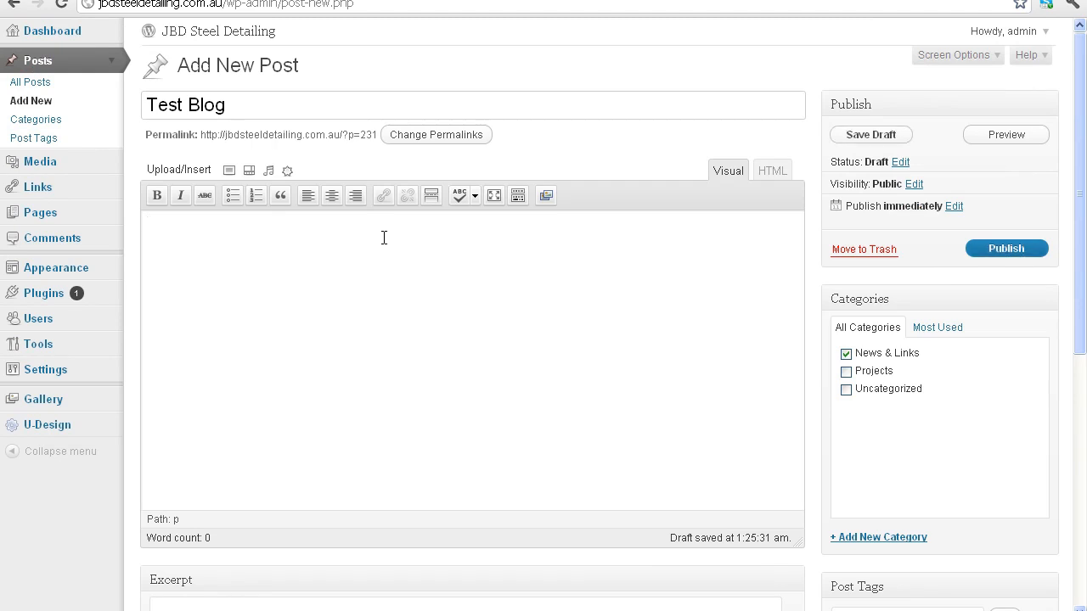
Write "Welcome to JBD Group here is a picture of our new project:" in the post body
{"action": "type", "text": "Welcome t"}
{"action": "type", "text": "o JD"}
{"action": "type", "text": "BD Group her"}
{"action": "type", "text": "e is a p"}
{"action": "type", "text": "icutr"}
{"action": "key", "text": "BackSpace"}
{"action": "key", "text": "BackSpace"}
{"action": "key", "text": "BackSpace"}
{"action": "type", "text": "ture "}
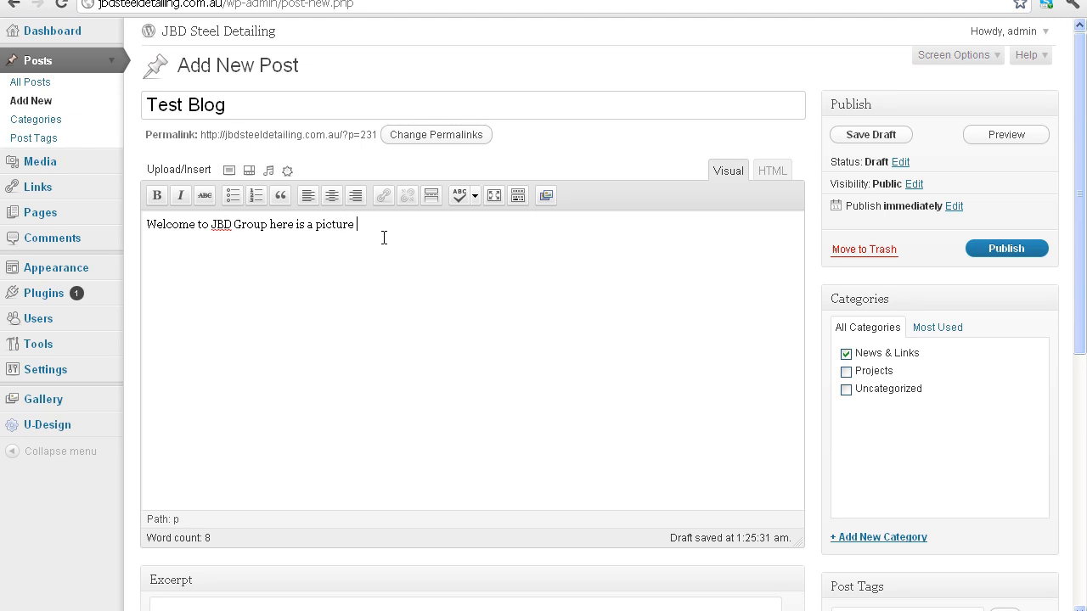
{"action": "type", "text": "of our new project"}
Try bold formatting on the words "Welcome to JBD" and undo it
{"action": "left_click_drag", "start_coordinate": [146, 225], "coordinate": [235, 225]}
{"action": "left_click", "coordinate": [157, 195]}
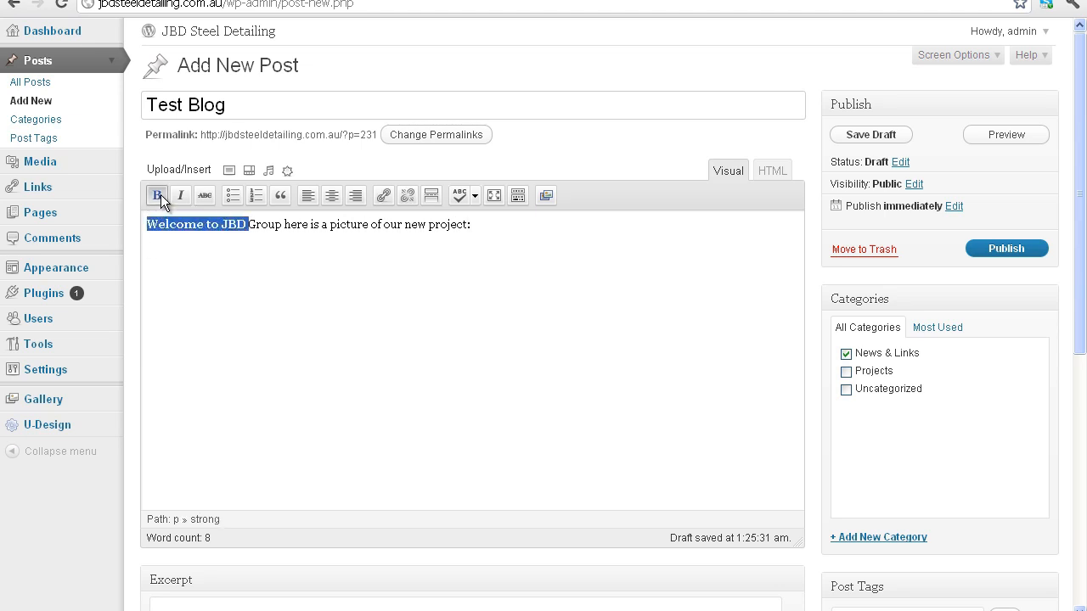
{"action": "left_click", "coordinate": [300, 225]}
{"action": "key", "text": "ctrl+z"}
{"action": "left_click", "coordinate": [285, 241]}
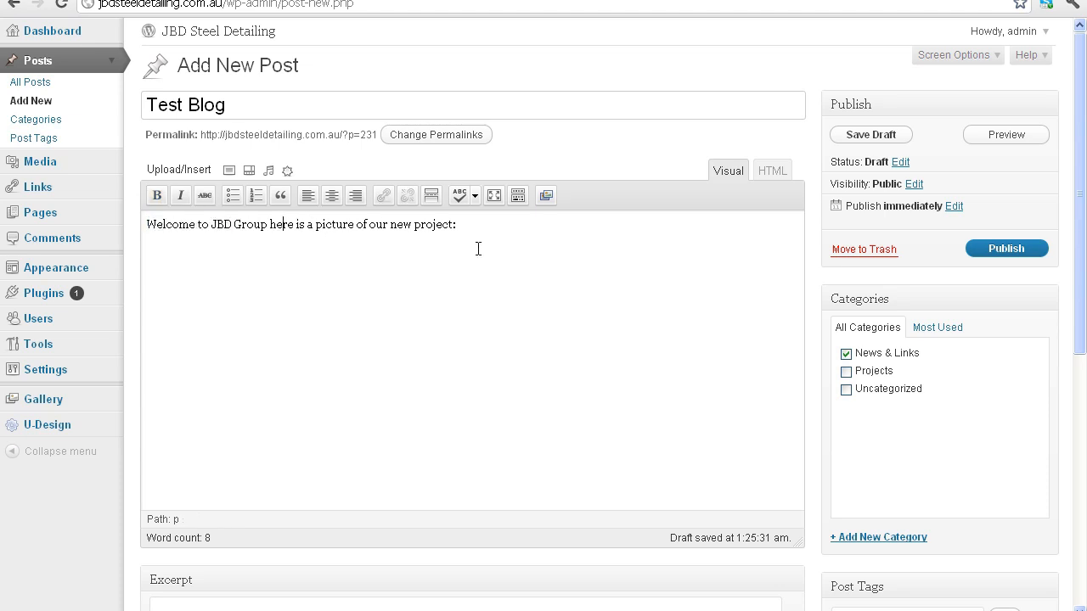
{"action": "left_click", "coordinate": [485, 223]}
{"action": "type", "text": "Click here"}
{"action": "left_click_drag", "start_coordinate": [146, 251], "coordinate": [201, 252]}
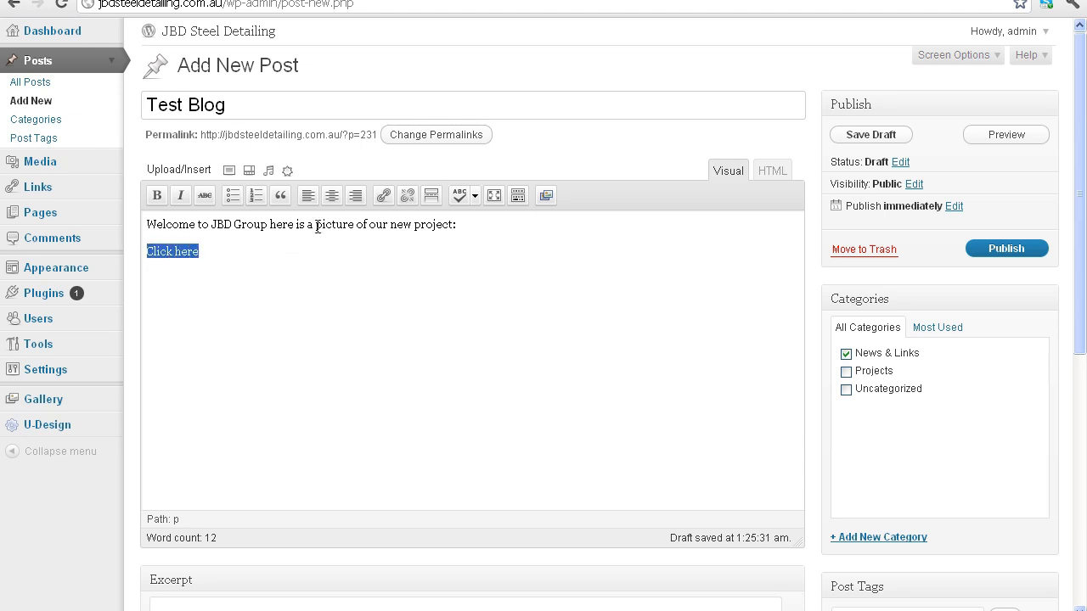
{"action": "left_click", "coordinate": [382, 197]}
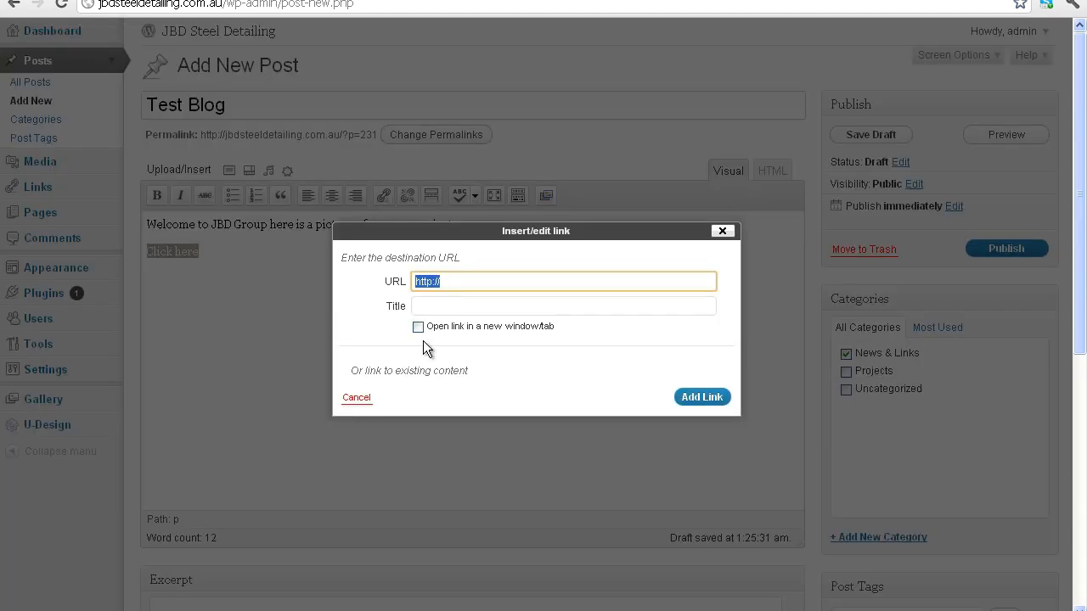
{"action": "left_click", "coordinate": [464, 281]}
{"action": "type", "text": "www.goo"}
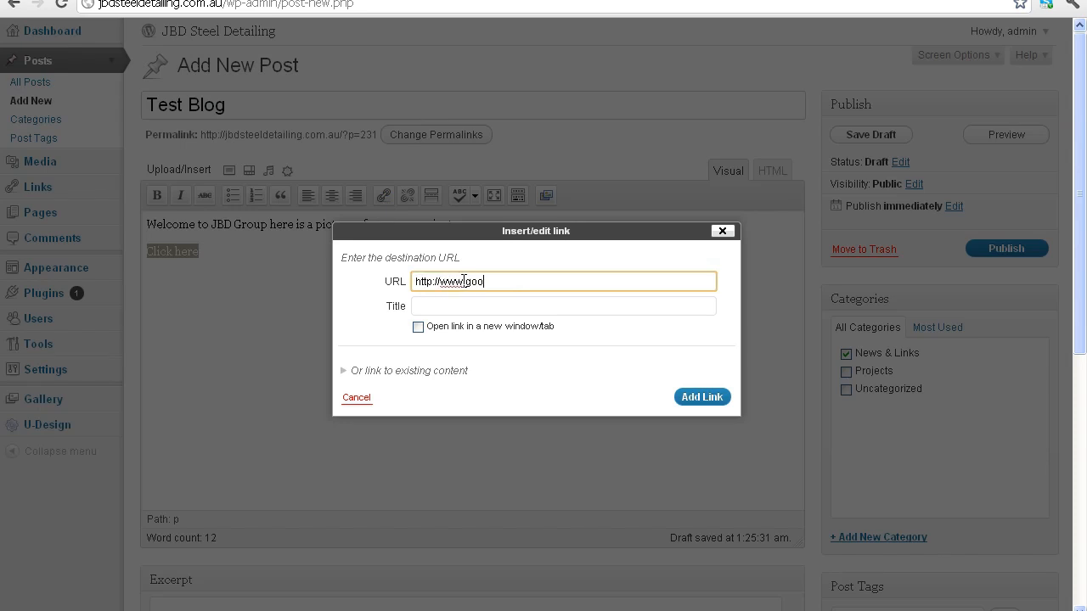
{"action": "type", "text": "gle.com"}
{"action": "left_click", "coordinate": [427, 307]}
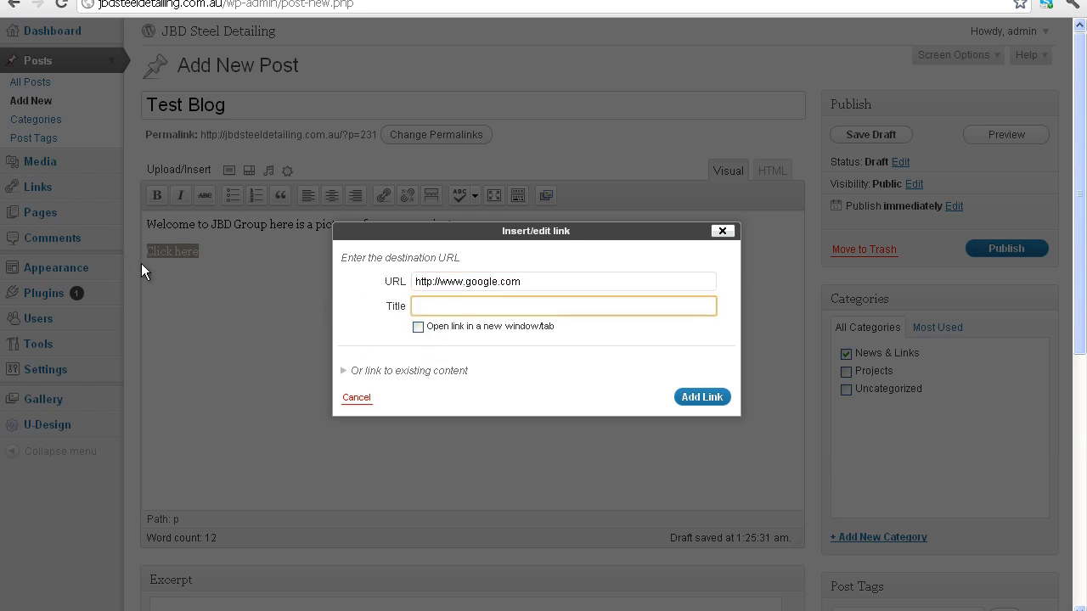
Check the list of existing site content for linking, collapse it, and apply the Google link to "Click here"
{"action": "left_click", "coordinate": [350, 372]}
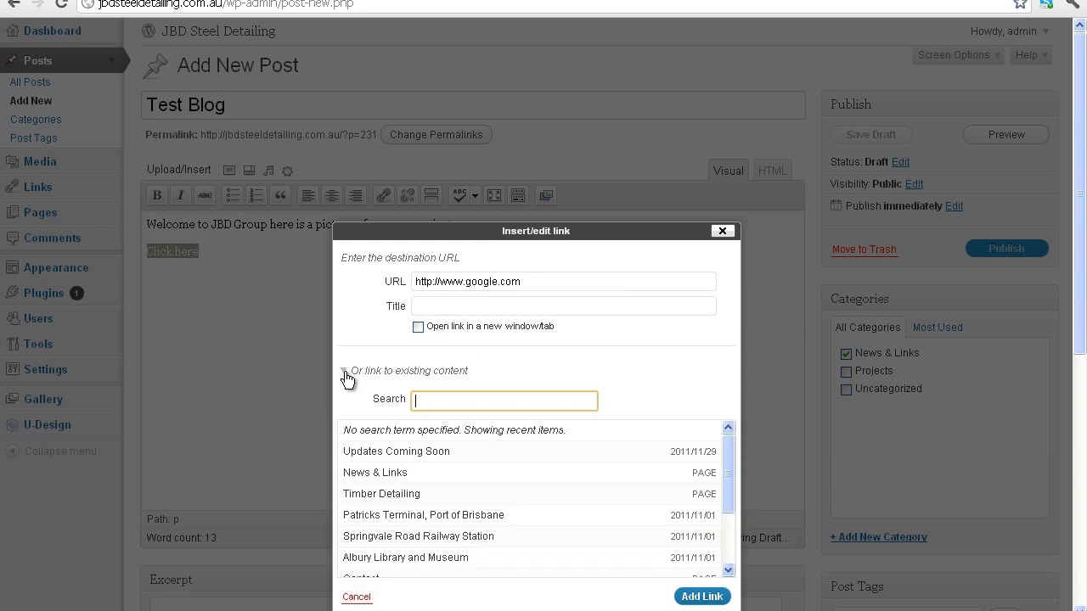
{"action": "scroll", "coordinate": [421, 397], "scroll_direction": "down", "scroll_amount": 1}
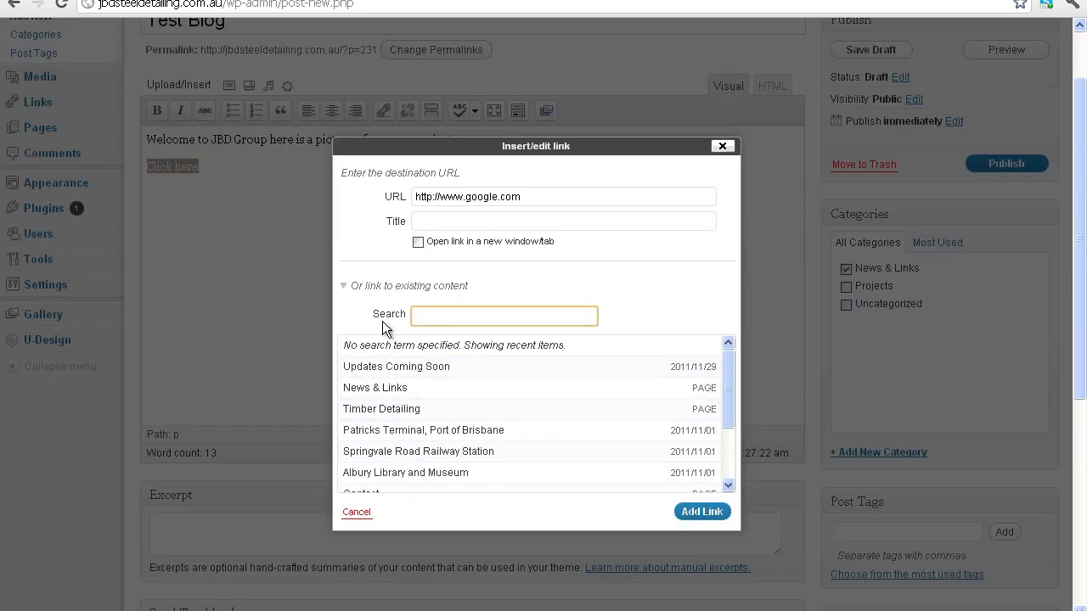
{"action": "left_click", "coordinate": [346, 287]}
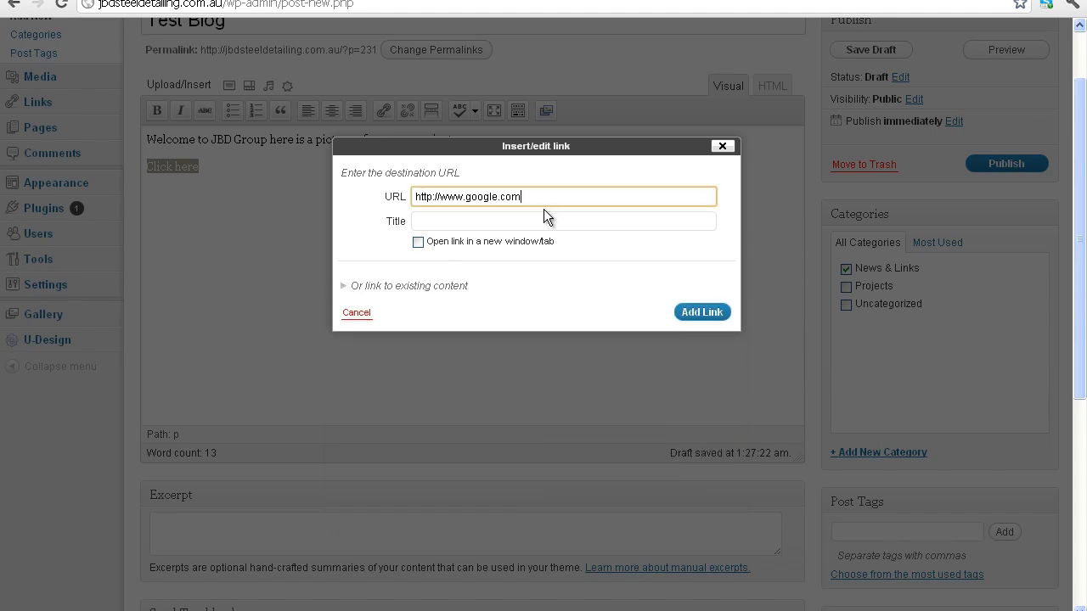
{"action": "left_click", "coordinate": [701, 312]}
{"action": "scroll", "coordinate": [286, 247], "scroll_direction": "up", "scroll_amount": 1}
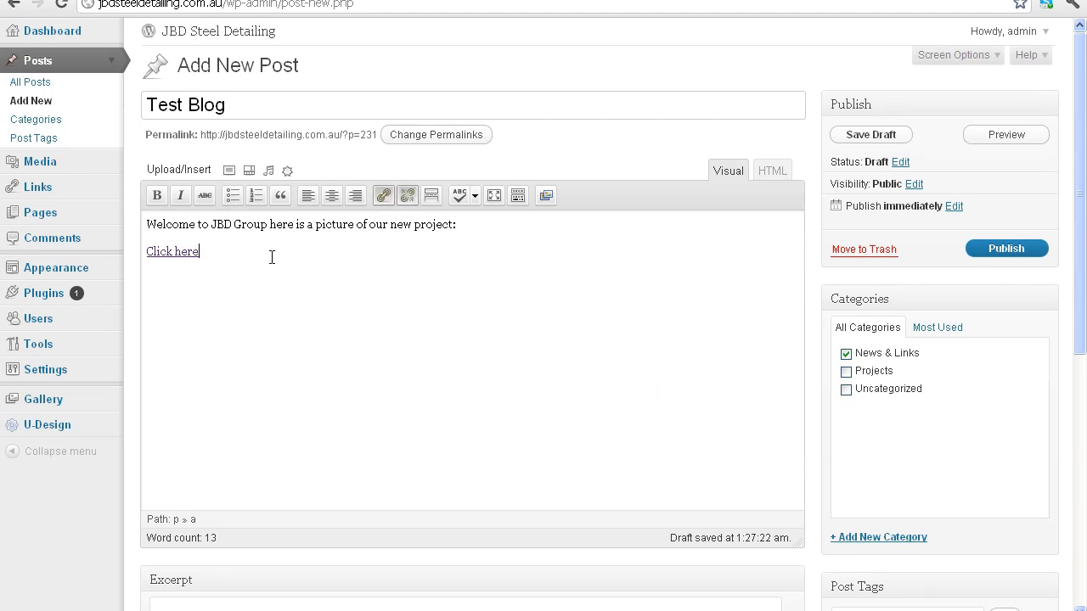
Preview the post, test its "Click here" link, and return to the preview
{"action": "left_click", "coordinate": [993, 141]}
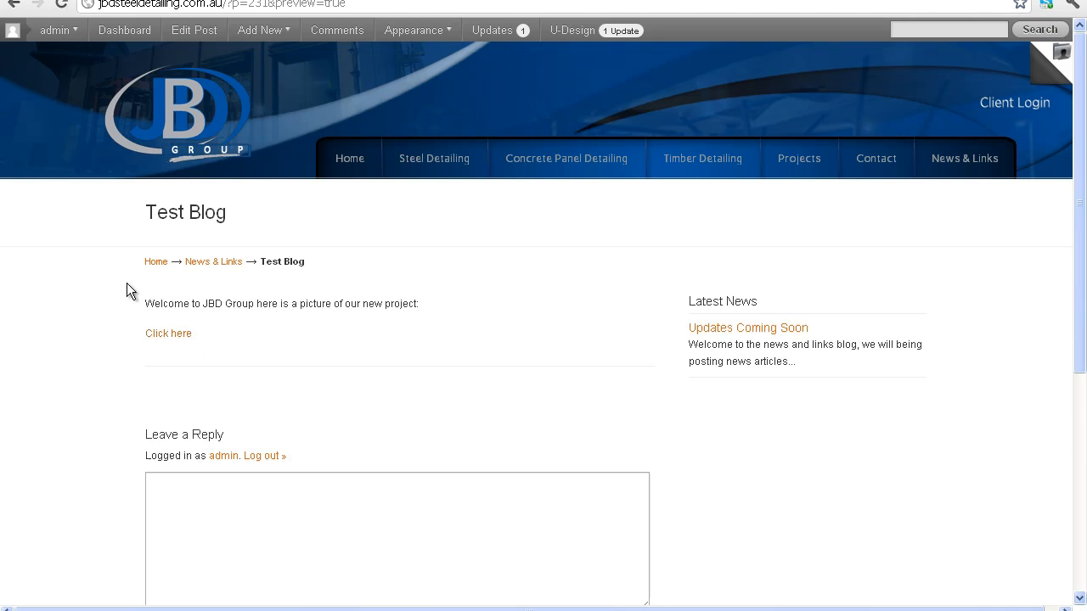
{"action": "left_click", "coordinate": [166, 337]}
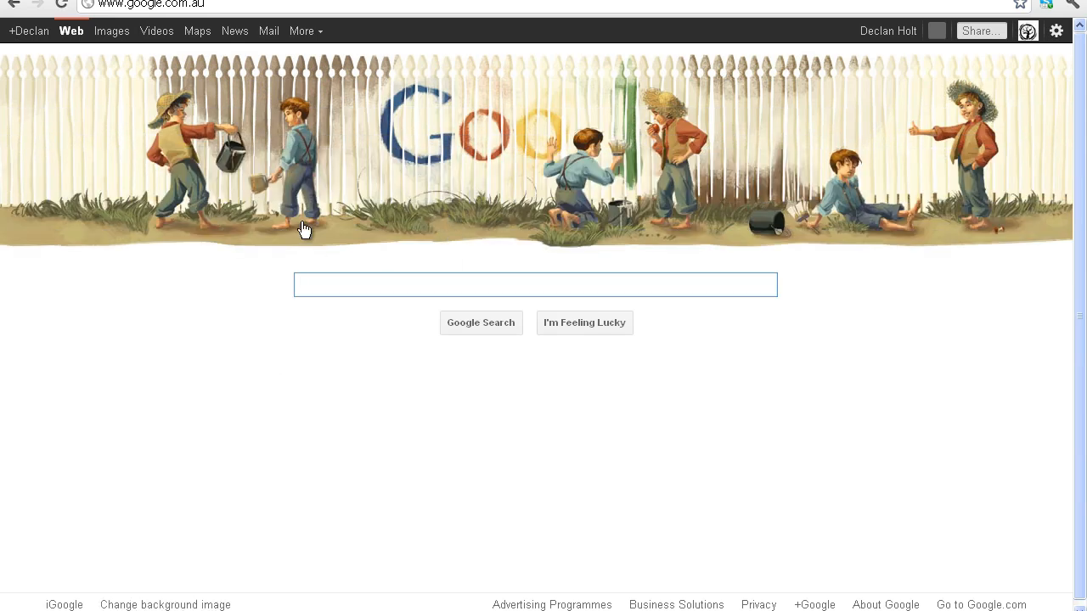
{"action": "left_click", "coordinate": [636, 1]}
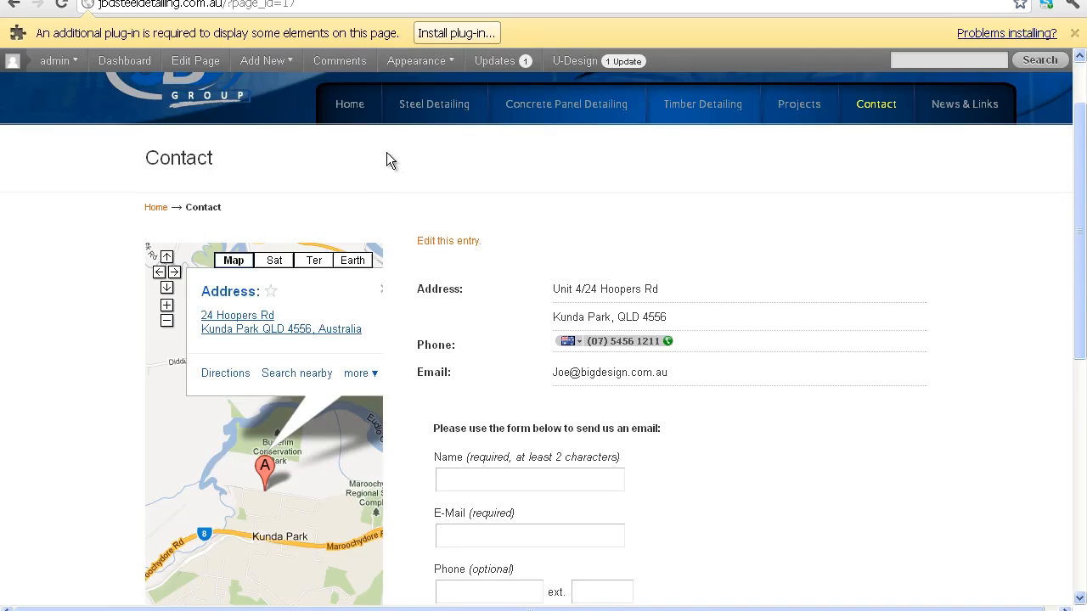
{"action": "left_click", "coordinate": [365, 1]}
{"action": "left_click", "coordinate": [11, 4]}
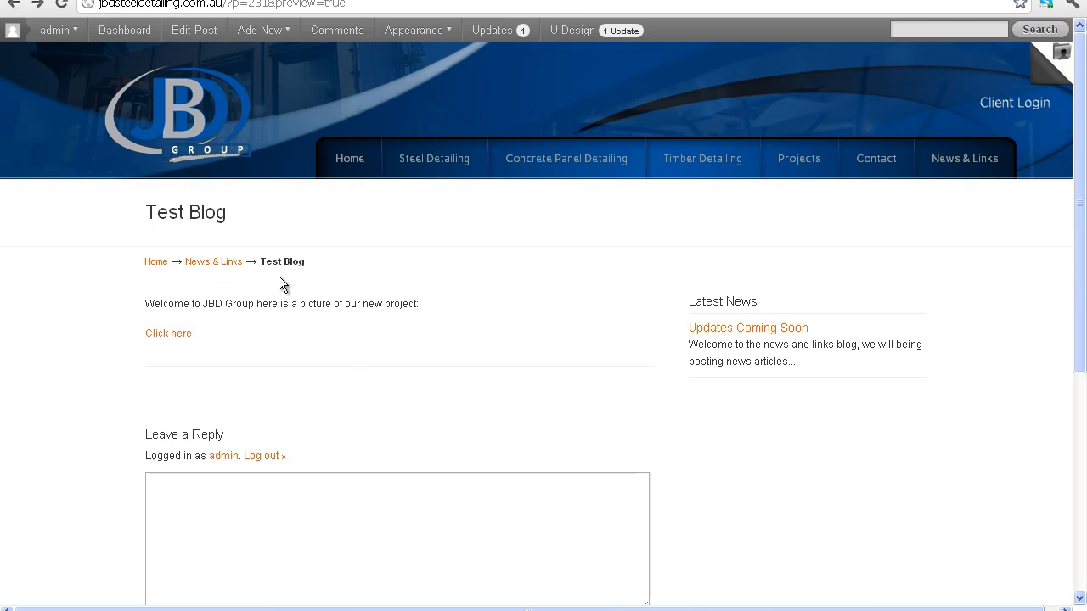
Reopen the post for editing and insert blank lines between the welcome sentence and the "Click here" link
{"action": "left_click", "coordinate": [189, 31]}
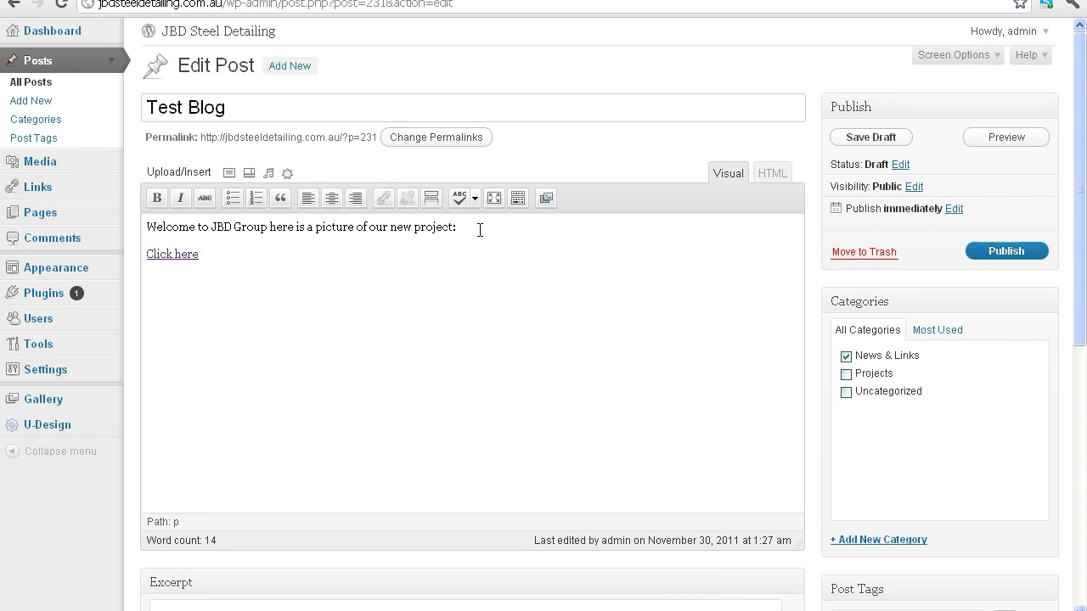
{"action": "key", "text": "Return"}
{"action": "key", "text": "Return"}
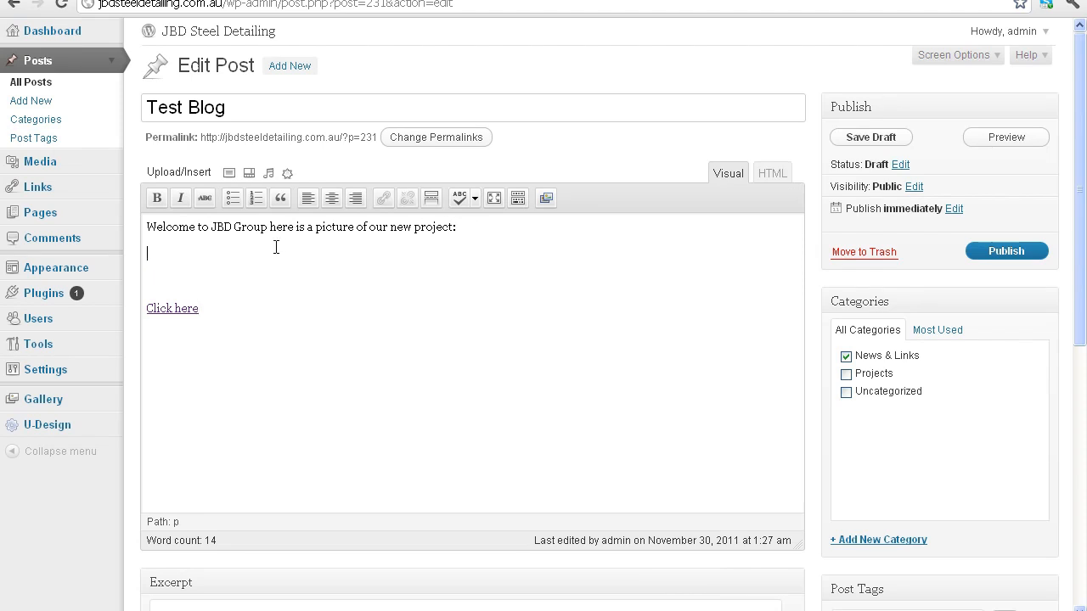
Upload the image 4.jpg from the computer's JBD Entry 2010 folder to the post
{"action": "left_click", "coordinate": [229, 173]}
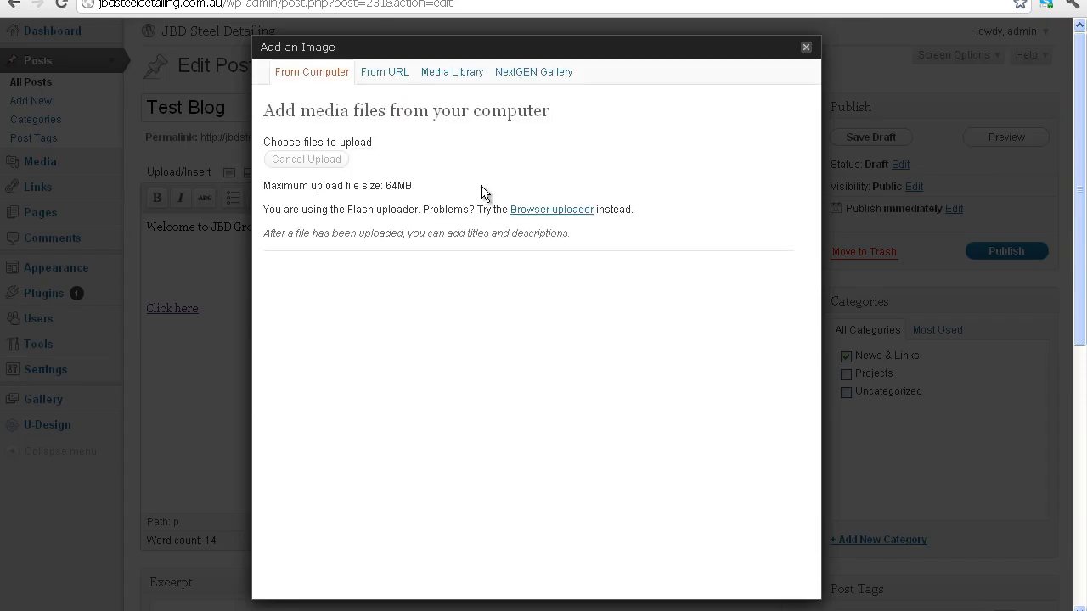
{"action": "left_click", "coordinate": [443, 146]}
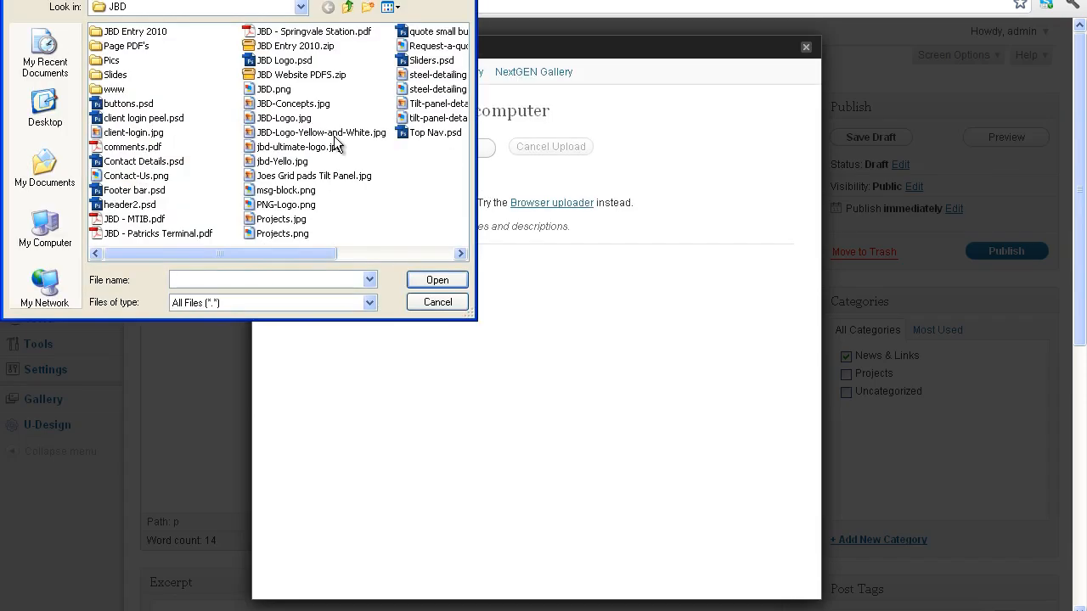
{"action": "double_click", "coordinate": [124, 32]}
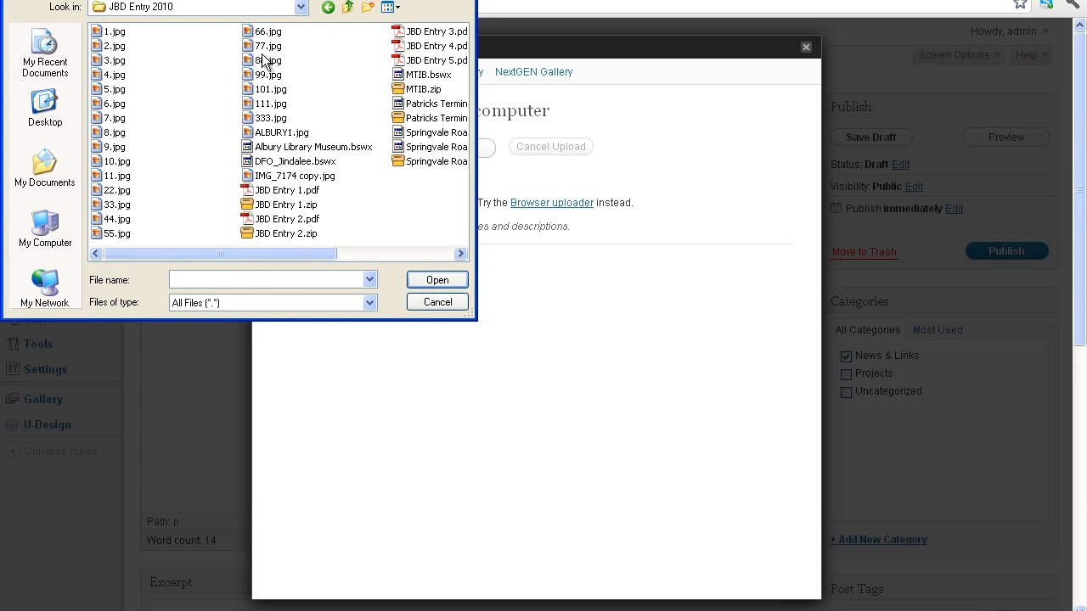
{"action": "double_click", "coordinate": [118, 74]}
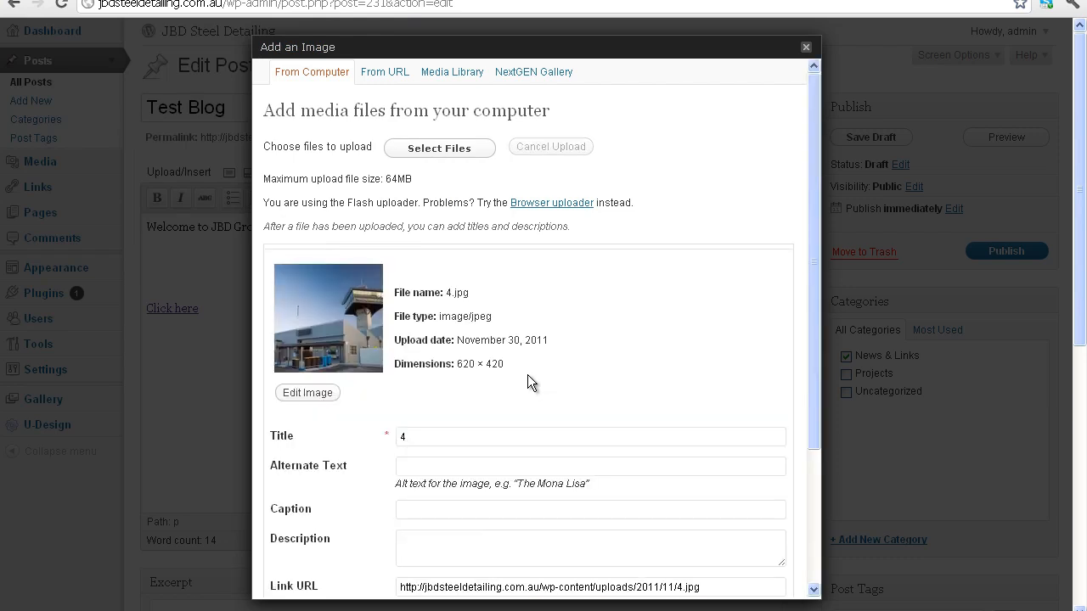
Insert the uploaded image into the post at full size with centre alignment
{"action": "scroll", "coordinate": [556, 366], "scroll_direction": "down", "scroll_amount": 2}
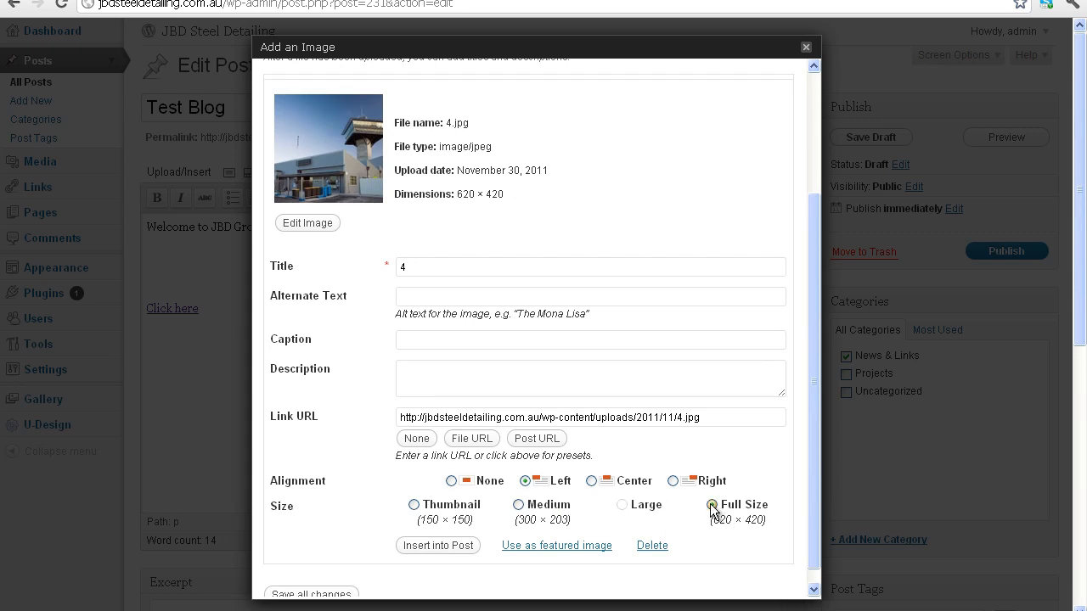
{"action": "left_click", "coordinate": [518, 505]}
{"action": "left_click", "coordinate": [413, 505]}
{"action": "left_click", "coordinate": [700, 481]}
{"action": "left_click", "coordinate": [591, 482]}
{"action": "scroll", "coordinate": [491, 472], "scroll_direction": "down", "scroll_amount": 1}
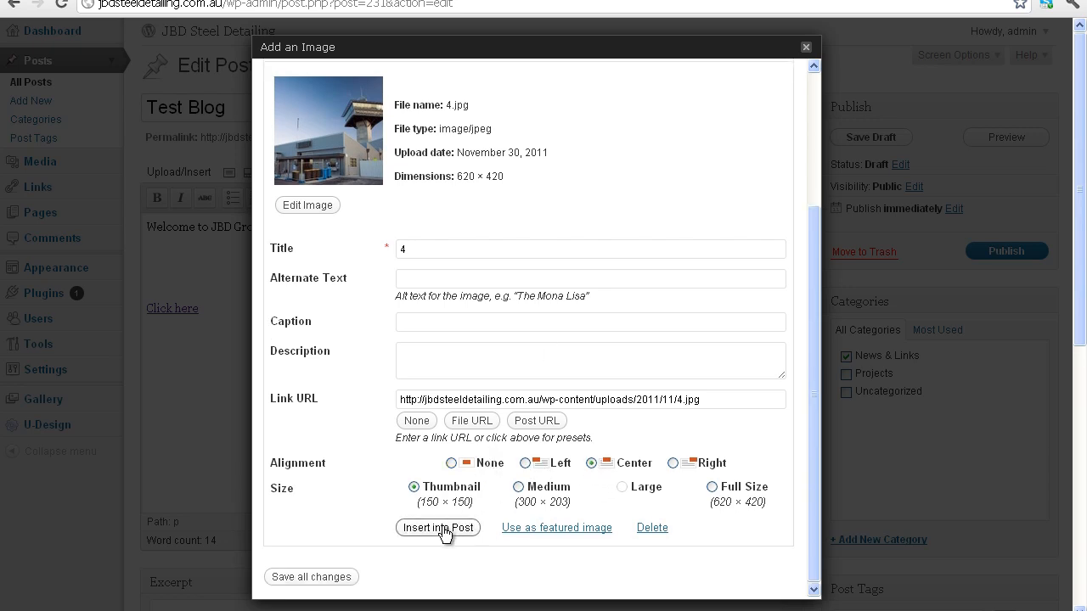
{"action": "left_click", "coordinate": [712, 487]}
{"action": "left_click", "coordinate": [444, 527]}
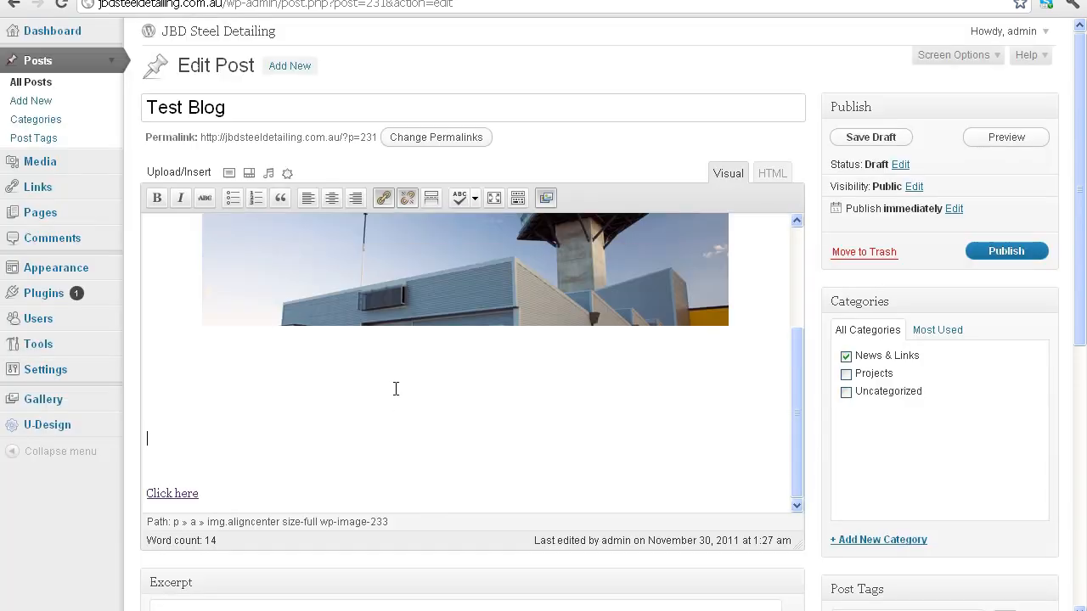
Examine the inserted image and its placement between the welcome sentence and the "Click here" link
{"action": "scroll", "coordinate": [518, 374], "scroll_direction": "up", "scroll_amount": 5}
{"action": "scroll", "coordinate": [317, 342], "scroll_direction": "down", "scroll_amount": 5}
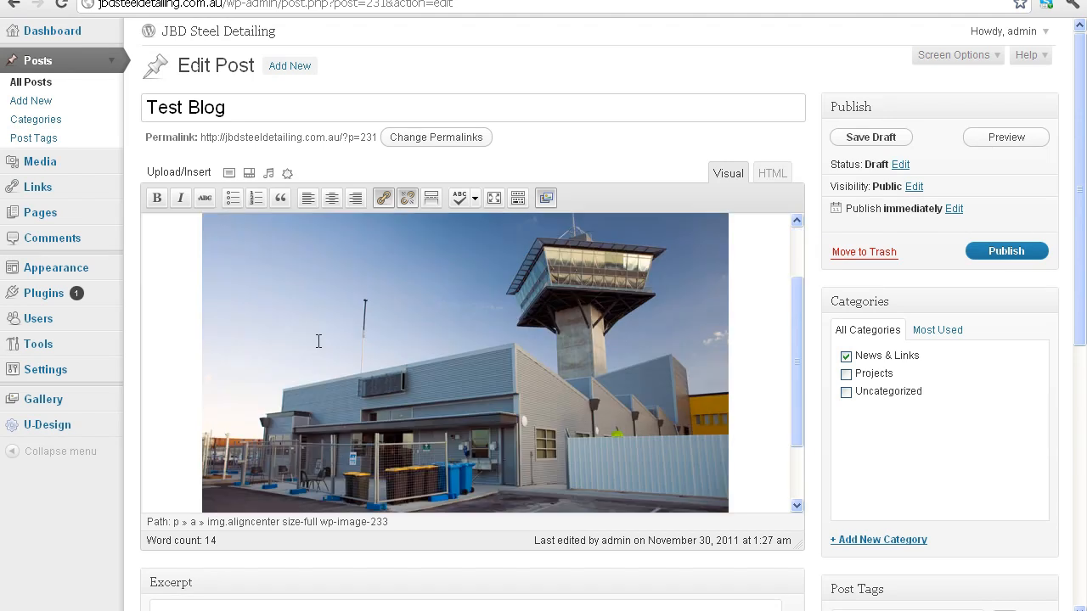
{"action": "scroll", "coordinate": [383, 300], "scroll_direction": "up", "scroll_amount": 4}
{"action": "scroll", "coordinate": [386, 303], "scroll_direction": "down", "scroll_amount": 3}
{"action": "left_click", "coordinate": [405, 331]}
{"action": "scroll", "coordinate": [353, 283], "scroll_direction": "down", "scroll_amount": 3}
{"action": "scroll", "coordinate": [386, 300], "scroll_direction": "up", "scroll_amount": 4}
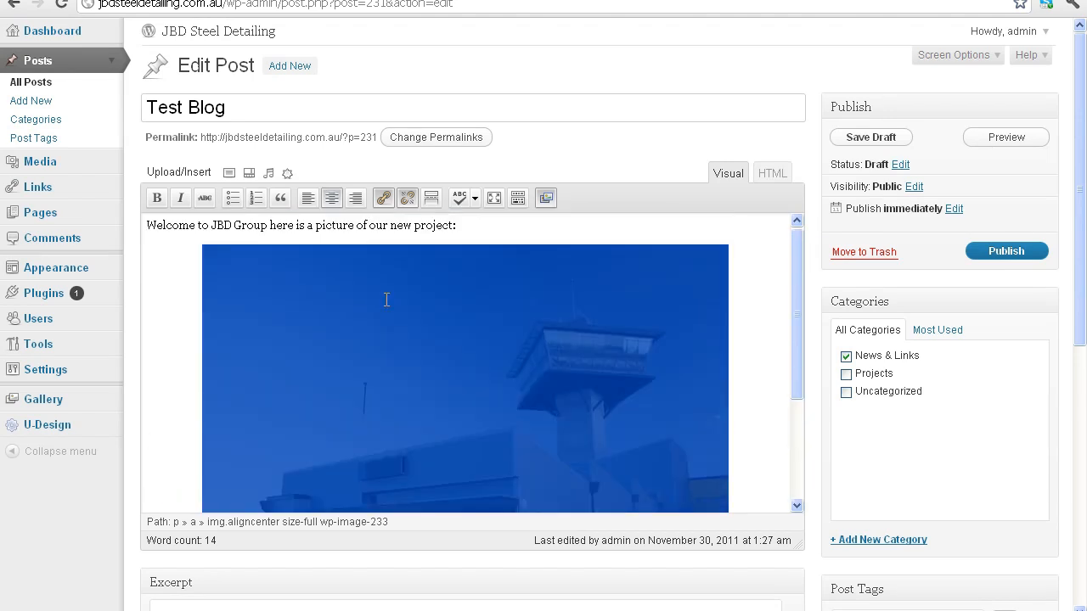
{"action": "scroll", "coordinate": [386, 301], "scroll_direction": "down", "scroll_amount": 4}
{"action": "left_click", "coordinate": [164, 312]}
{"action": "left_click", "coordinate": [375, 367]}
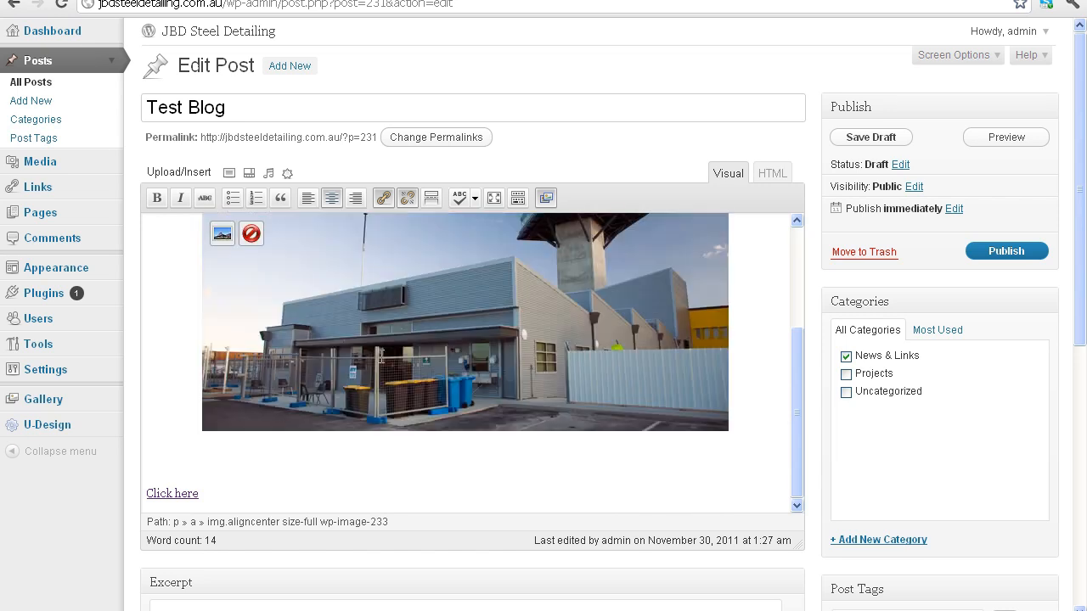
Try the left and right alignments on the post image, then return it to centre and check the layout
{"action": "scroll", "coordinate": [359, 295], "scroll_direction": "up", "scroll_amount": 1}
{"action": "left_click", "coordinate": [305, 200]}
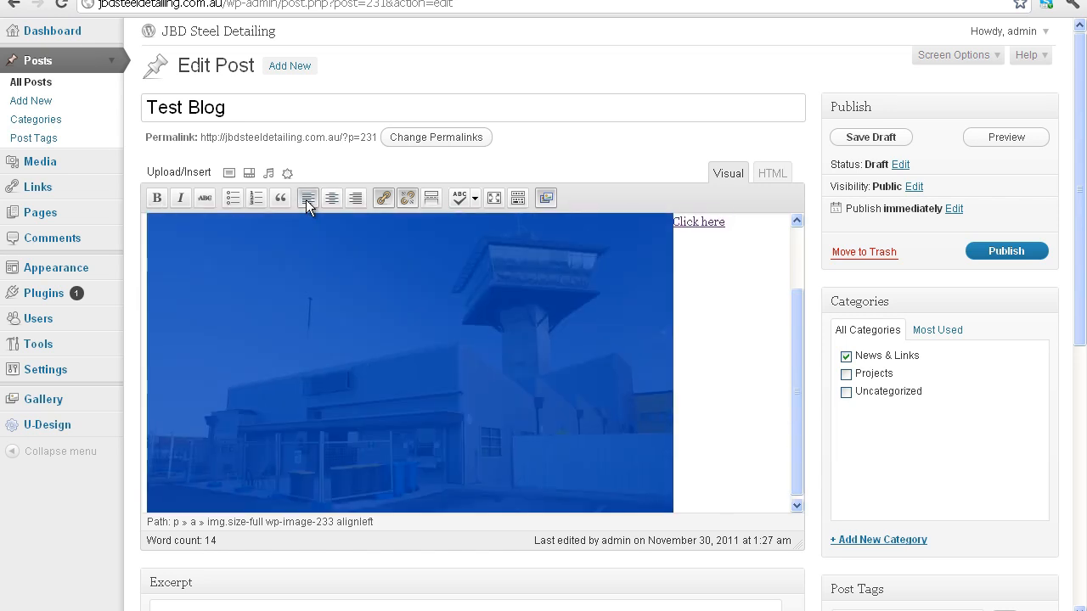
{"action": "left_click", "coordinate": [333, 199]}
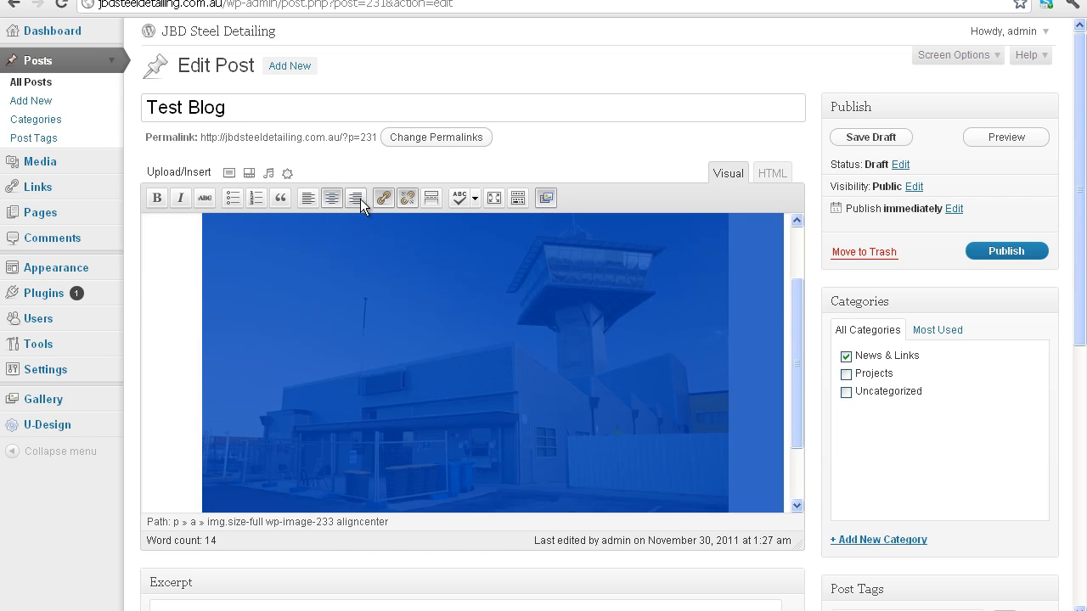
{"action": "left_click", "coordinate": [358, 199]}
{"action": "left_click", "coordinate": [334, 200]}
{"action": "scroll", "coordinate": [481, 288], "scroll_direction": "up", "scroll_amount": 1}
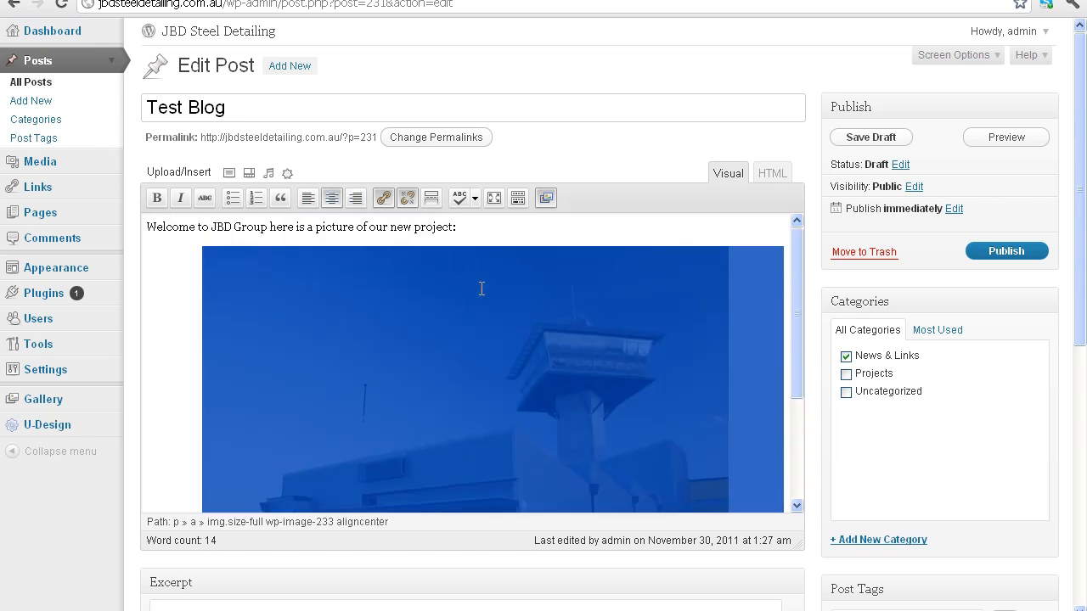
{"action": "left_click", "coordinate": [587, 223]}
{"action": "scroll", "coordinate": [567, 255], "scroll_direction": "down", "scroll_amount": 1}
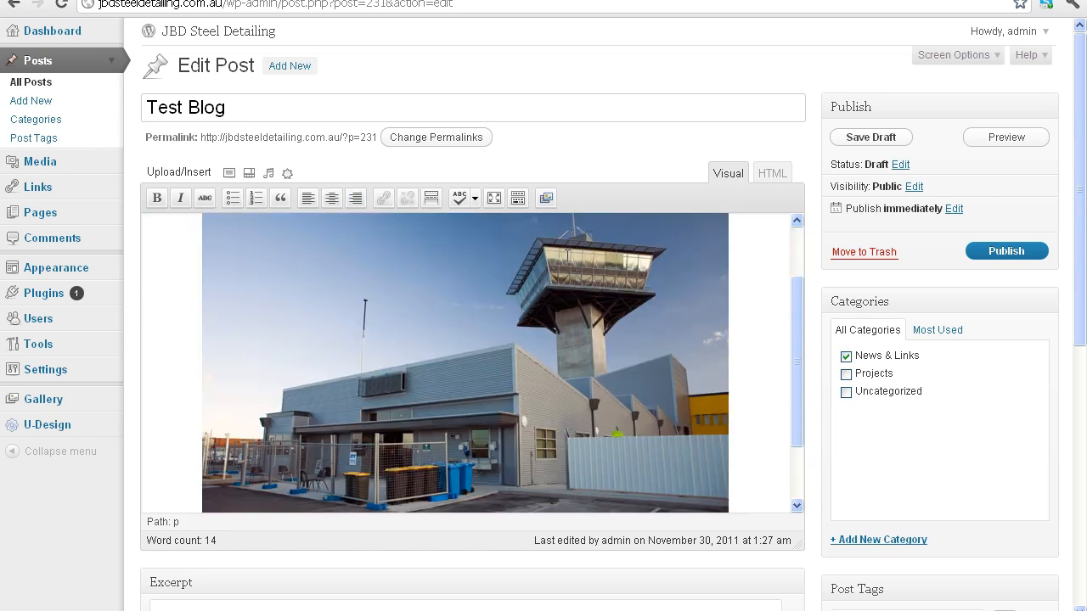
{"action": "scroll", "coordinate": [414, 320], "scroll_direction": "down", "scroll_amount": 1}
{"action": "left_click", "coordinate": [414, 319]}
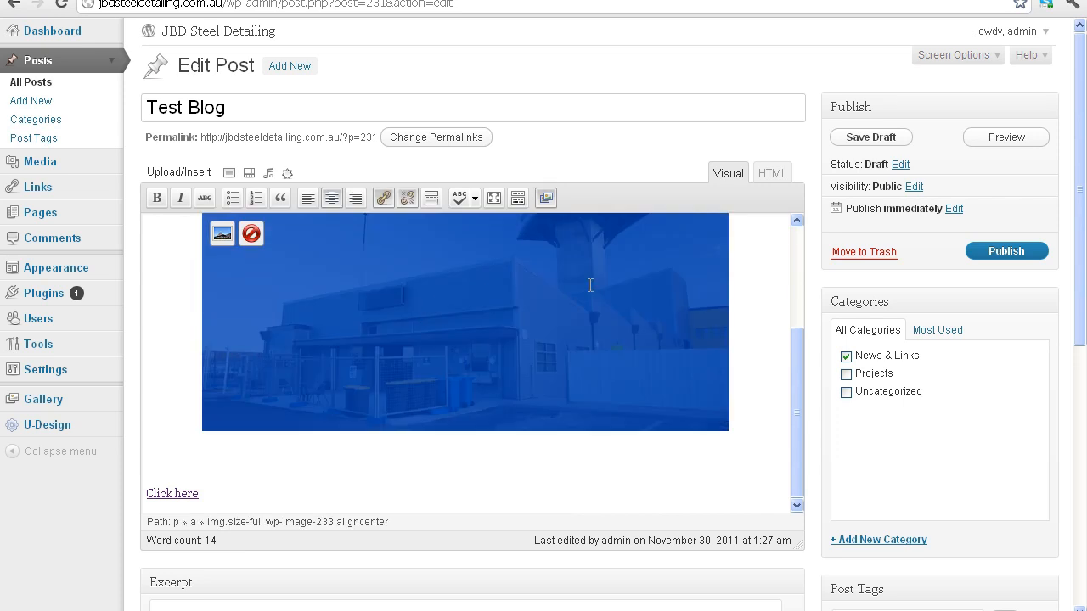
{"action": "scroll", "coordinate": [802, 323], "scroll_direction": "up", "scroll_amount": 2}
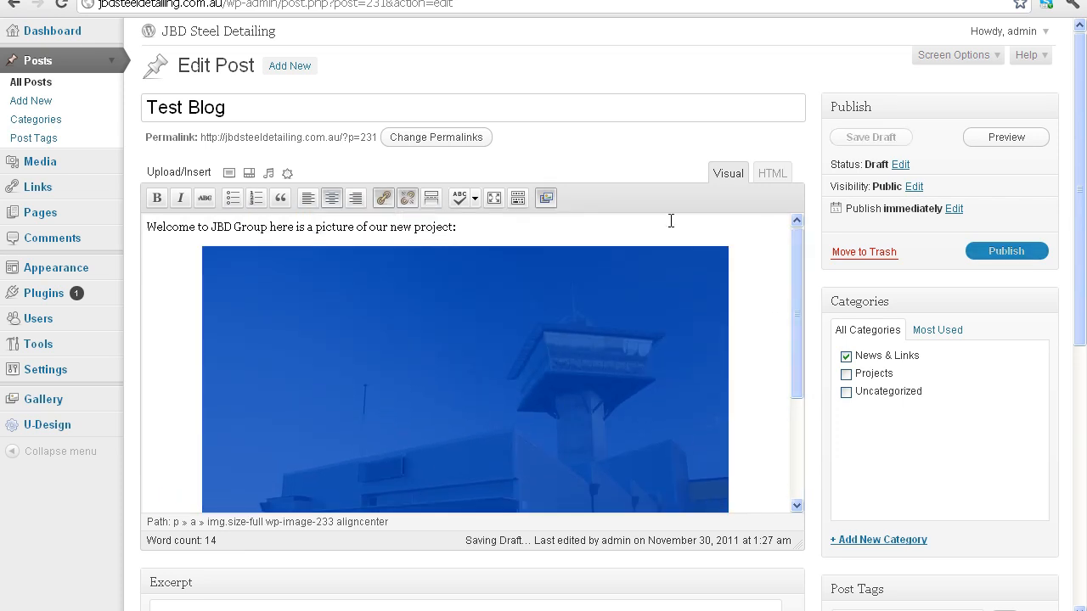
{"action": "left_click", "coordinate": [670, 221]}
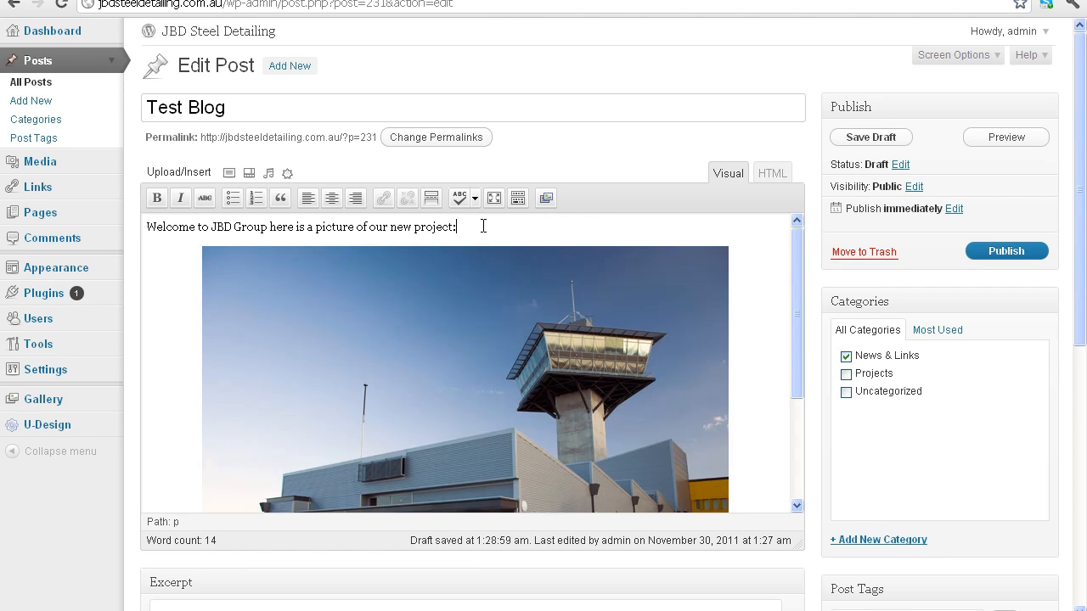
{"action": "left_click", "coordinate": [770, 175]}
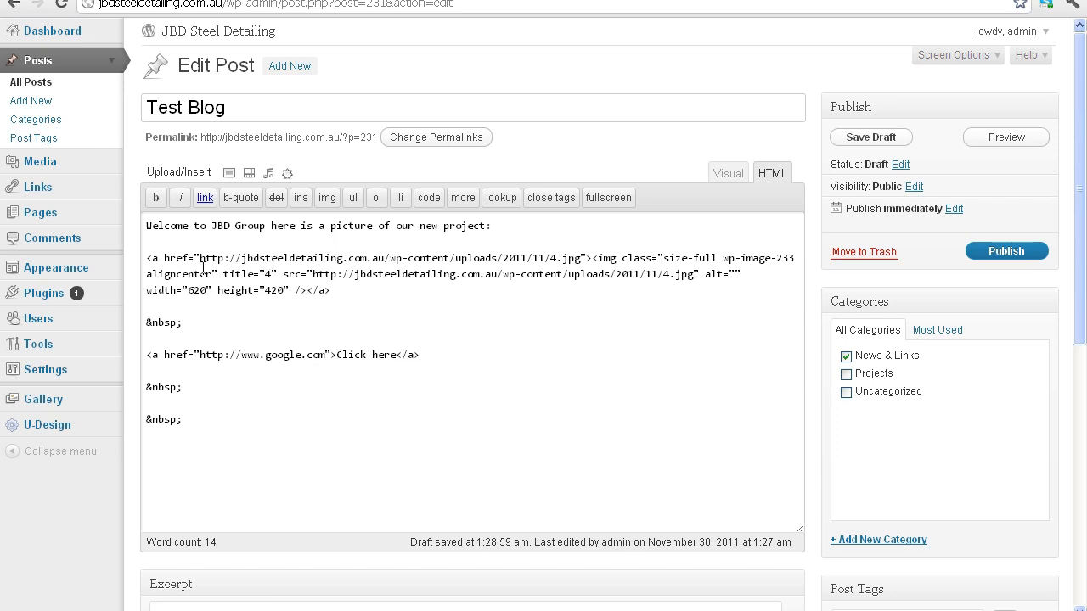
{"action": "left_click_drag", "start_coordinate": [165, 257], "coordinate": [197, 255]}
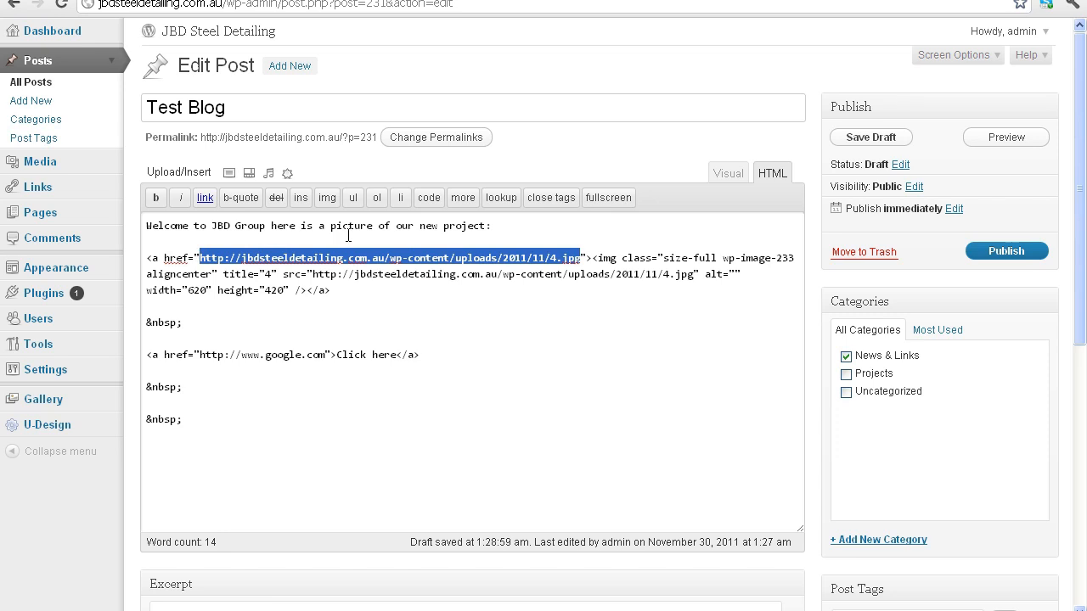
{"action": "type", "text": "http://jbdsteeldetailing.com.au/wp-content/uploads/2011/11/4.jpg"}
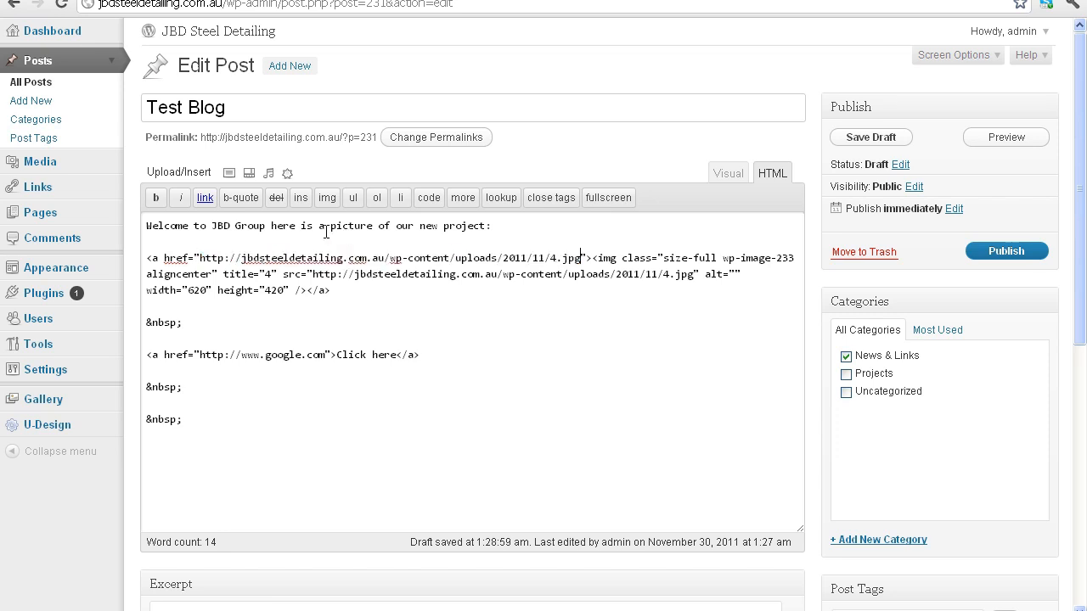
{"action": "left_click_drag", "start_coordinate": [241, 254], "coordinate": [581, 259]}
{"action": "left_click", "coordinate": [201, 258]}
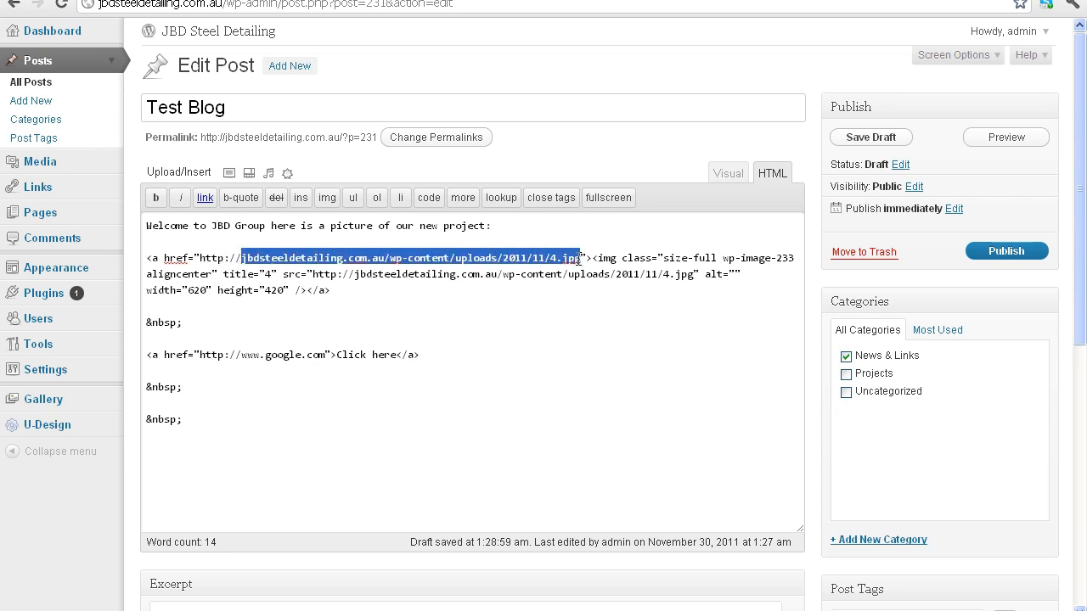
{"action": "key", "text": "BackSpace"}
{"action": "type", "text": "gw"}
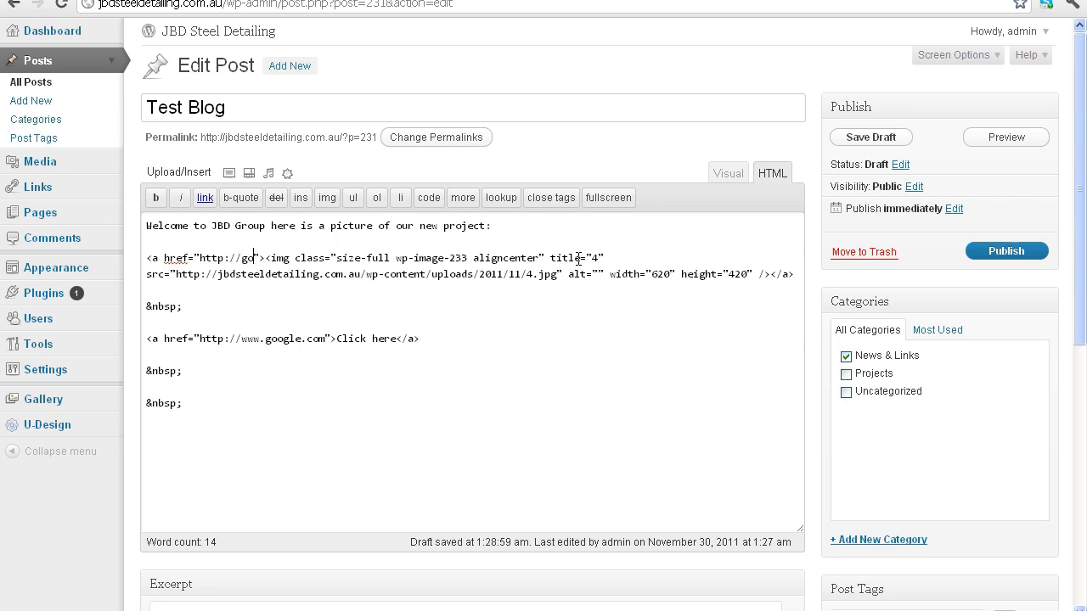
{"action": "type", "text": "w.googl"}
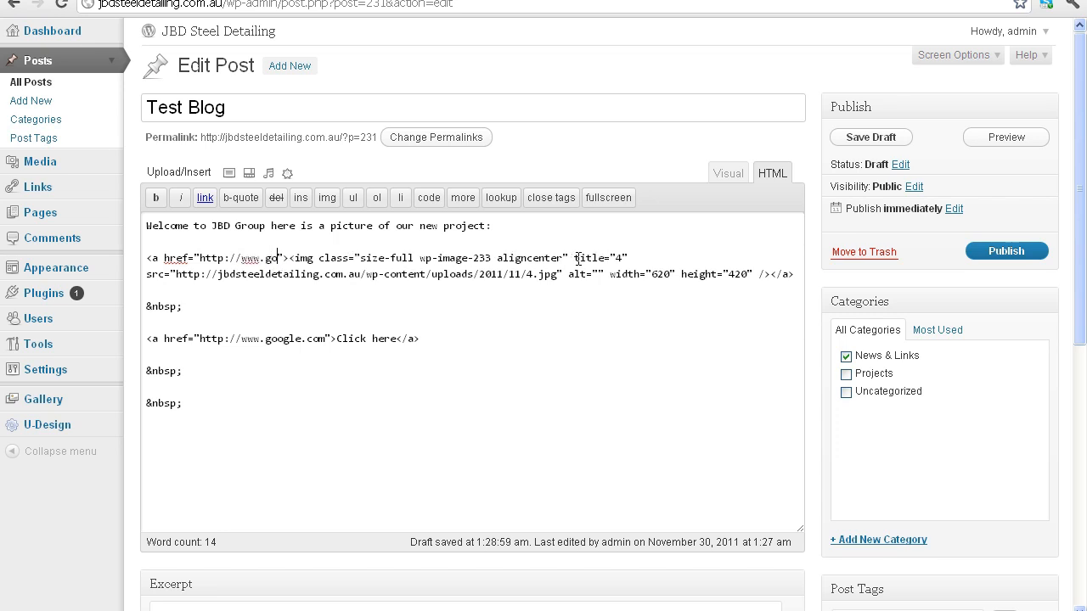
{"action": "type", "text": "e.com"}
{"action": "left_click", "coordinate": [403, 242]}
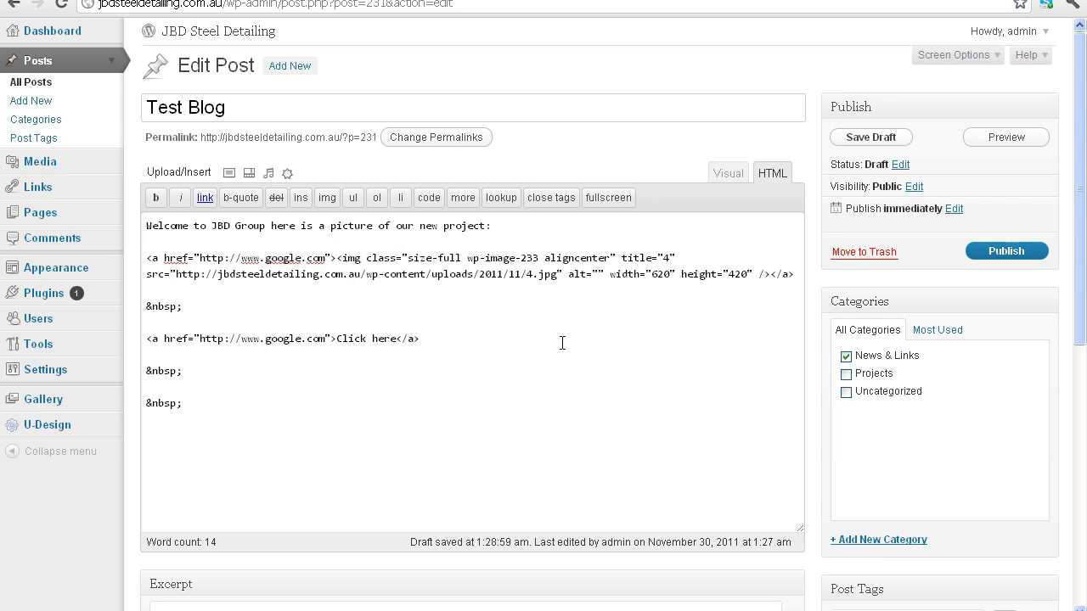
Examine the width, height and title attributes of the image in the HTML source
{"action": "left_click_drag", "start_coordinate": [617, 273], "coordinate": [746, 273]}
{"action": "left_click", "coordinate": [657, 275]}
{"action": "left_click_drag", "start_coordinate": [651, 273], "coordinate": [669, 274]}
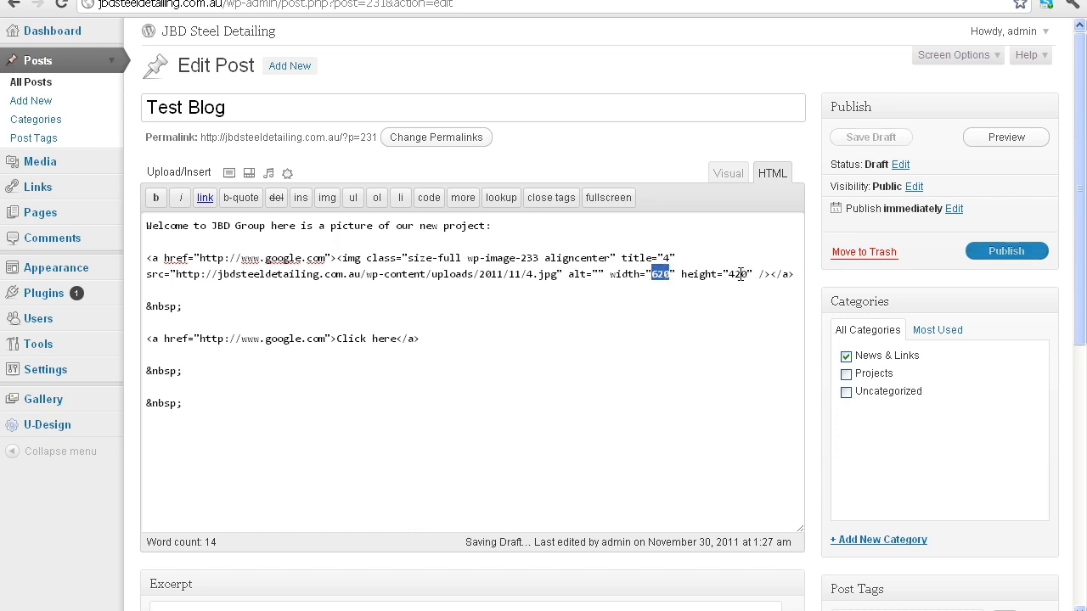
{"action": "left_click", "coordinate": [624, 326]}
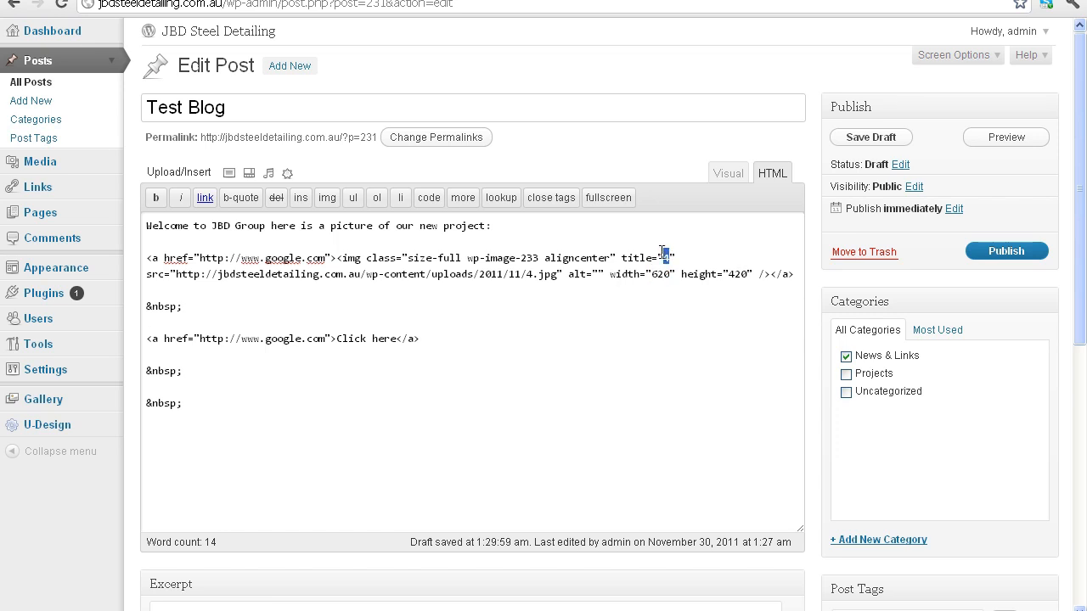
{"action": "left_click_drag", "start_coordinate": [622, 257], "coordinate": [651, 257]}
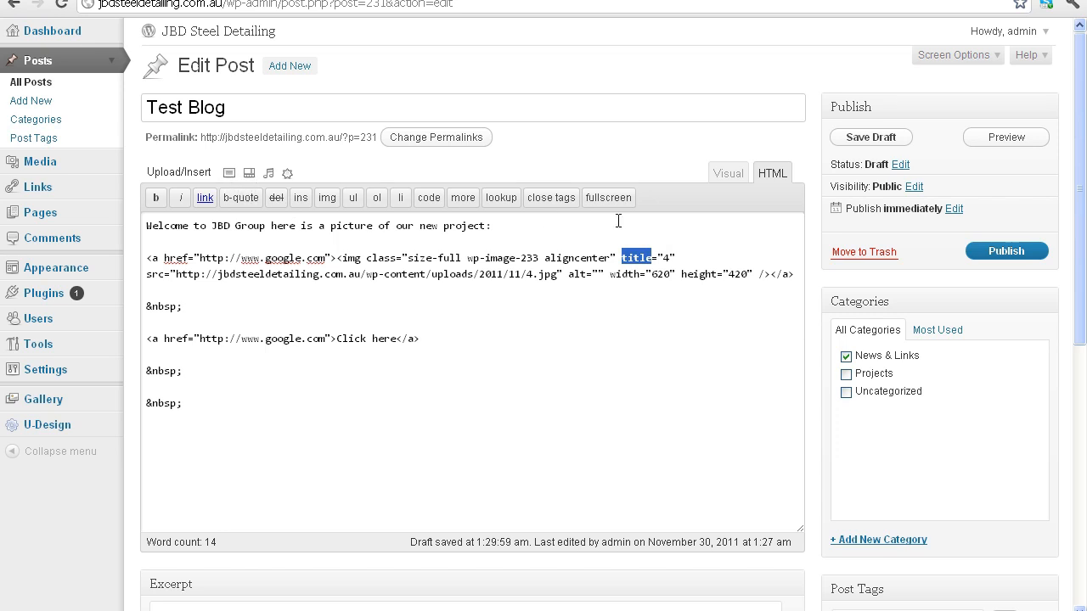
{"action": "left_click_drag", "start_coordinate": [662, 258], "coordinate": [668, 257]}
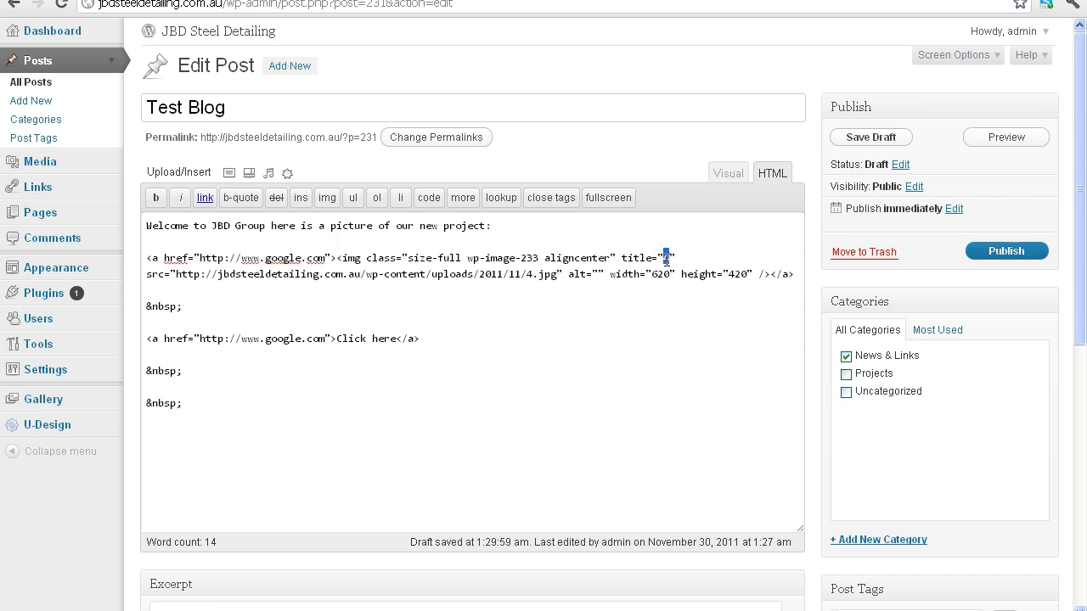
{"action": "left_click", "coordinate": [657, 255]}
{"action": "left_click_drag", "start_coordinate": [662, 257], "coordinate": [668, 257]}
Publish the "Test Blog" post and open it on the live site
{"action": "left_click", "coordinate": [1005, 252]}
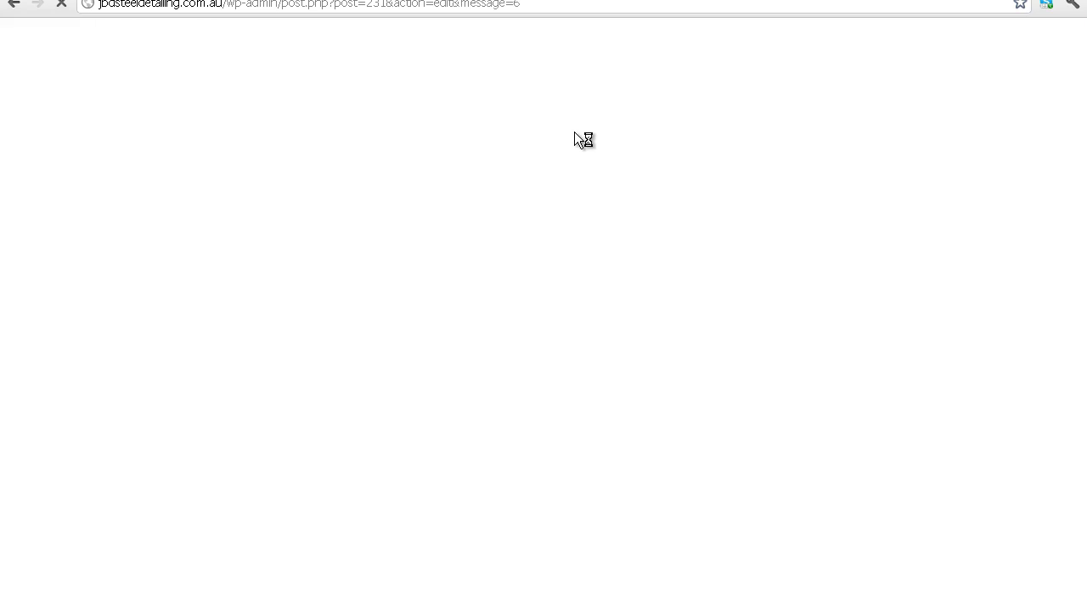
{"action": "left_click", "coordinate": [514, 183]}
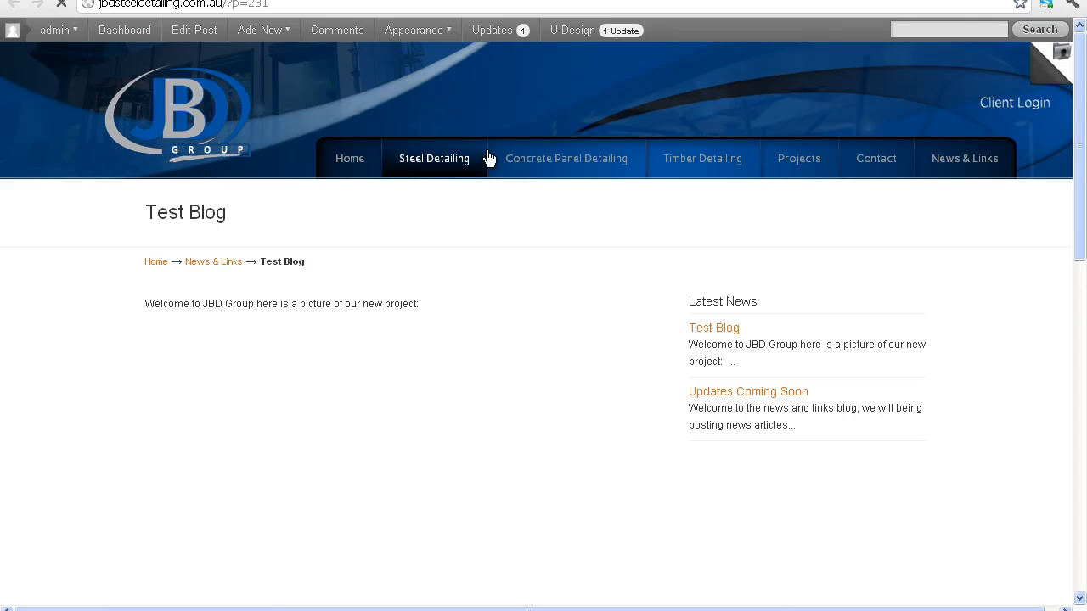
{"action": "scroll", "coordinate": [211, 271], "scroll_direction": "down", "scroll_amount": 1}
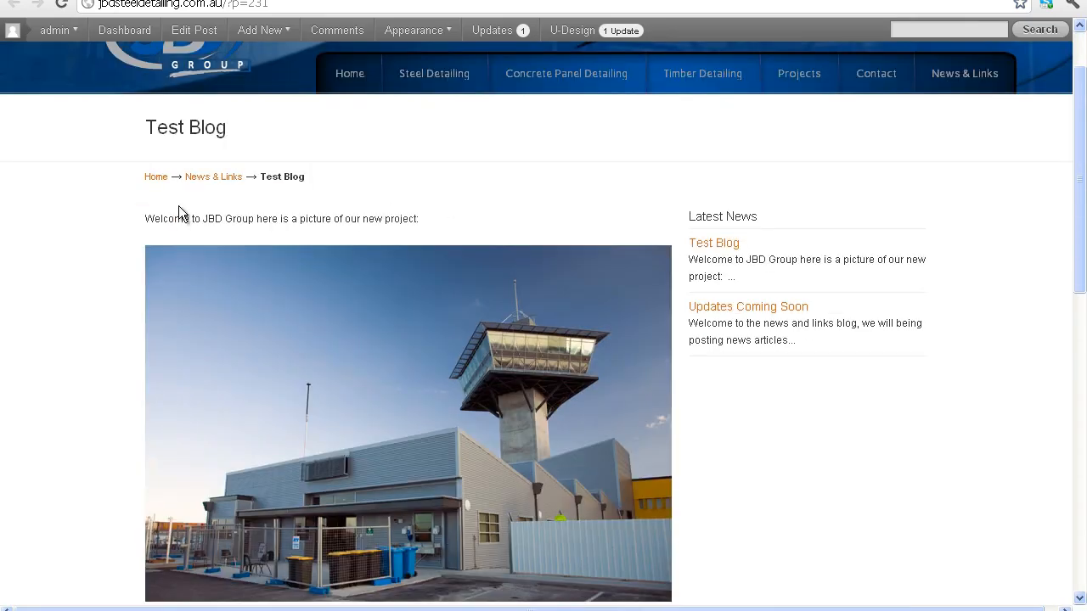
Check the published welcome text, test the image's Google link, and return to the post
{"action": "left_click_drag", "start_coordinate": [146, 218], "coordinate": [424, 221]}
{"action": "scroll", "coordinate": [442, 212], "scroll_direction": "down", "scroll_amount": 2}
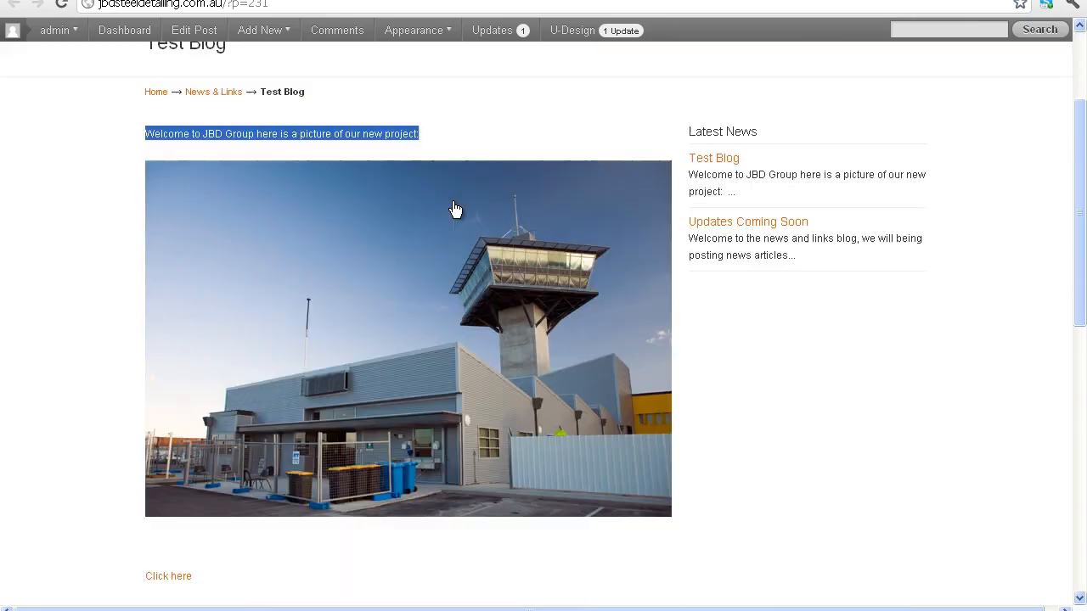
{"action": "scroll", "coordinate": [215, 223], "scroll_direction": "up", "scroll_amount": 1}
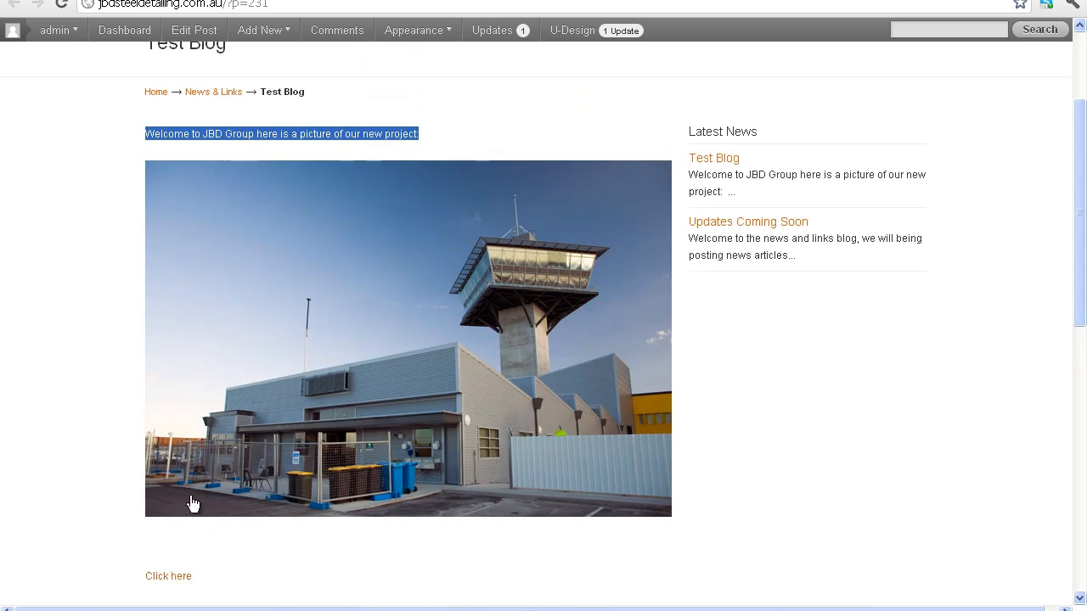
{"action": "left_click", "coordinate": [310, 371]}
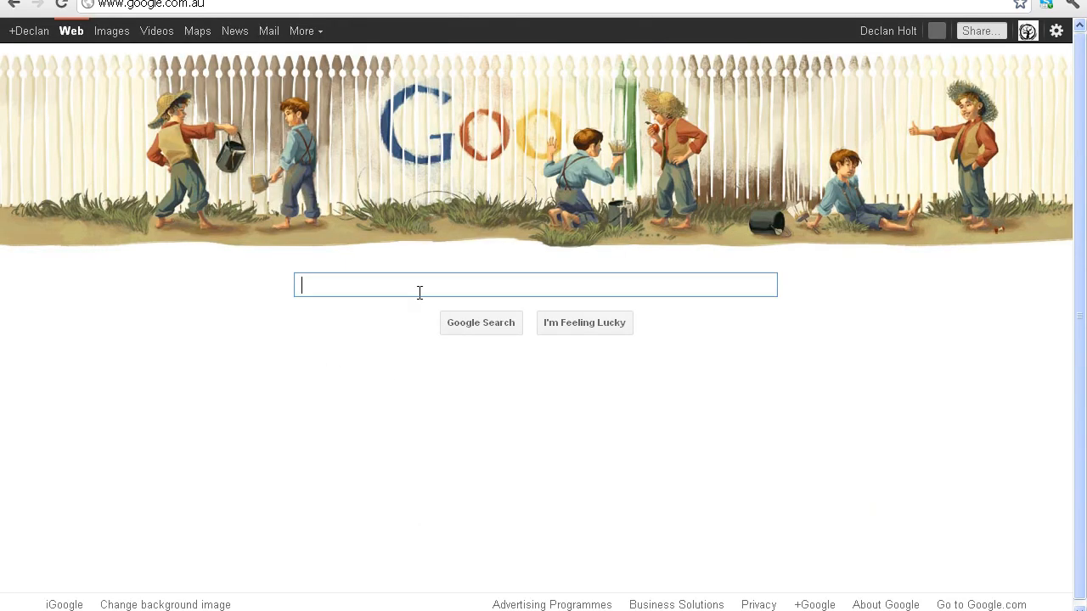
{"action": "left_click", "coordinate": [13, 7]}
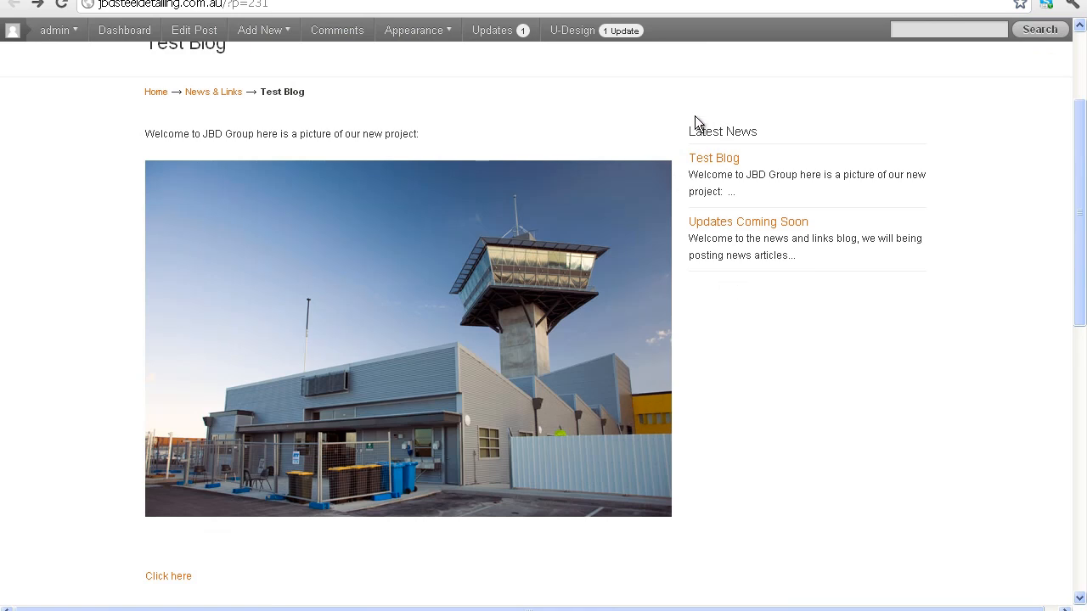
Examine the Latest News list, the site navigation, and the reply form beneath the published post
{"action": "left_click_drag", "start_coordinate": [688, 129], "coordinate": [756, 130]}
{"action": "left_click", "coordinate": [784, 165]}
{"action": "scroll", "coordinate": [388, 259], "scroll_direction": "up", "scroll_amount": 3}
{"action": "scroll", "coordinate": [357, 257], "scroll_direction": "down", "scroll_amount": 2}
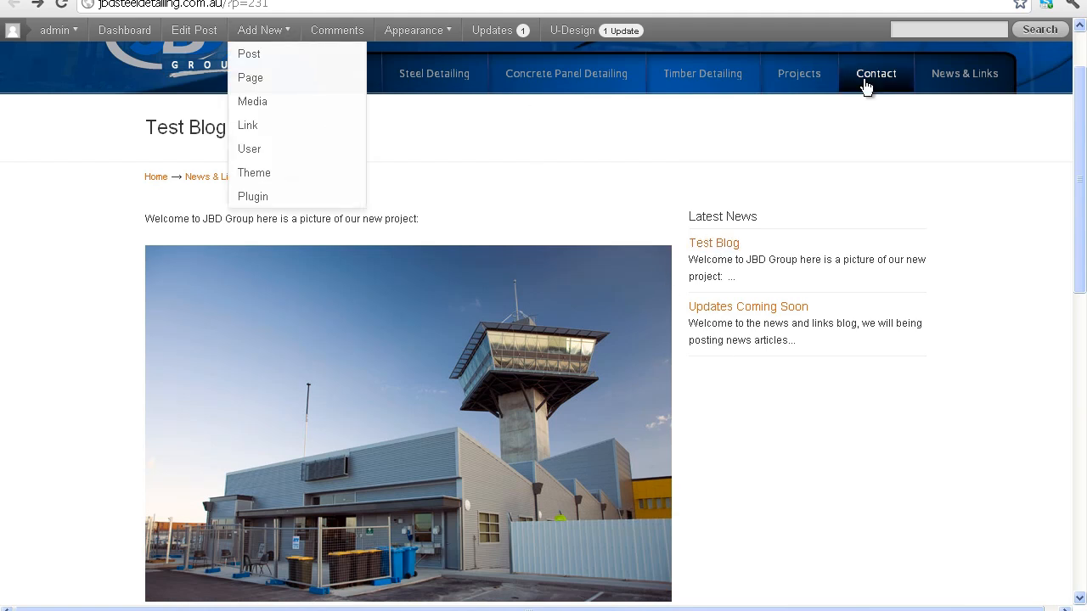
{"action": "scroll", "coordinate": [739, 257], "scroll_direction": "down", "scroll_amount": 3}
{"action": "scroll", "coordinate": [734, 254], "scroll_direction": "up", "scroll_amount": 1}
{"action": "scroll", "coordinate": [730, 259], "scroll_direction": "down", "scroll_amount": 3}
{"action": "scroll", "coordinate": [726, 257], "scroll_direction": "down", "scroll_amount": 2}
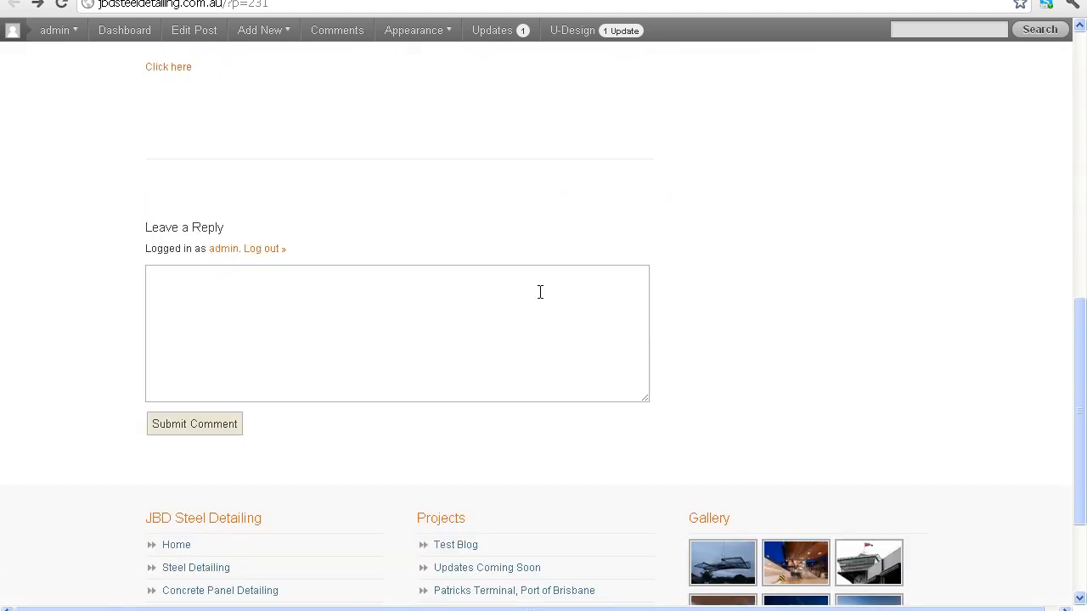
{"action": "scroll", "coordinate": [486, 287], "scroll_direction": "up", "scroll_amount": 2}
{"action": "scroll", "coordinate": [485, 287], "scroll_direction": "down", "scroll_amount": 2}
{"action": "scroll", "coordinate": [417, 295], "scroll_direction": "up", "scroll_amount": 3}
{"action": "scroll", "coordinate": [415, 301], "scroll_direction": "down", "scroll_amount": 2}
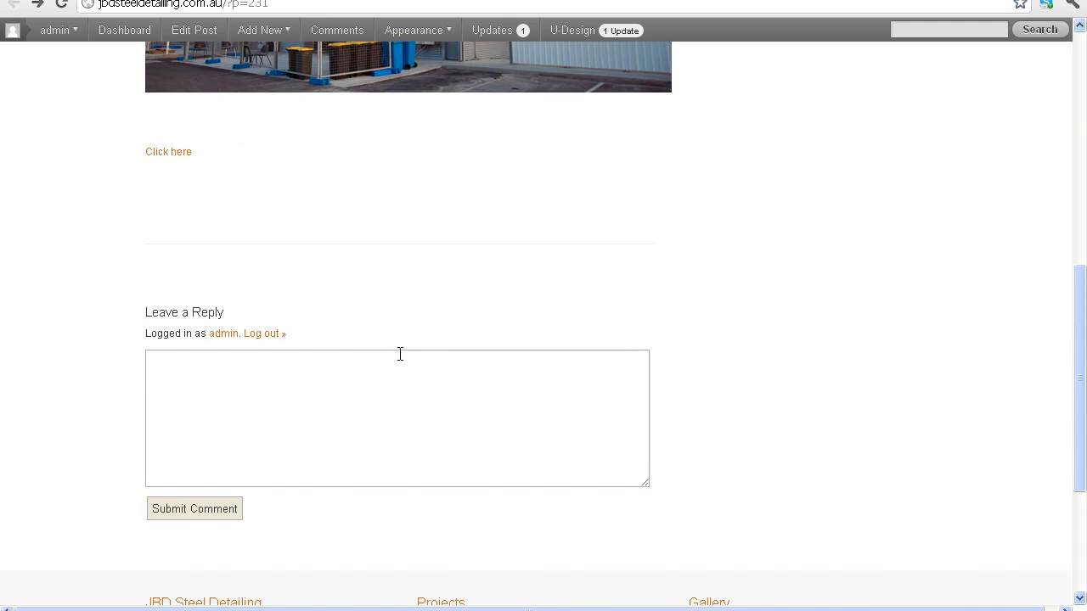
{"action": "scroll", "coordinate": [478, 321], "scroll_direction": "up", "scroll_amount": 6}
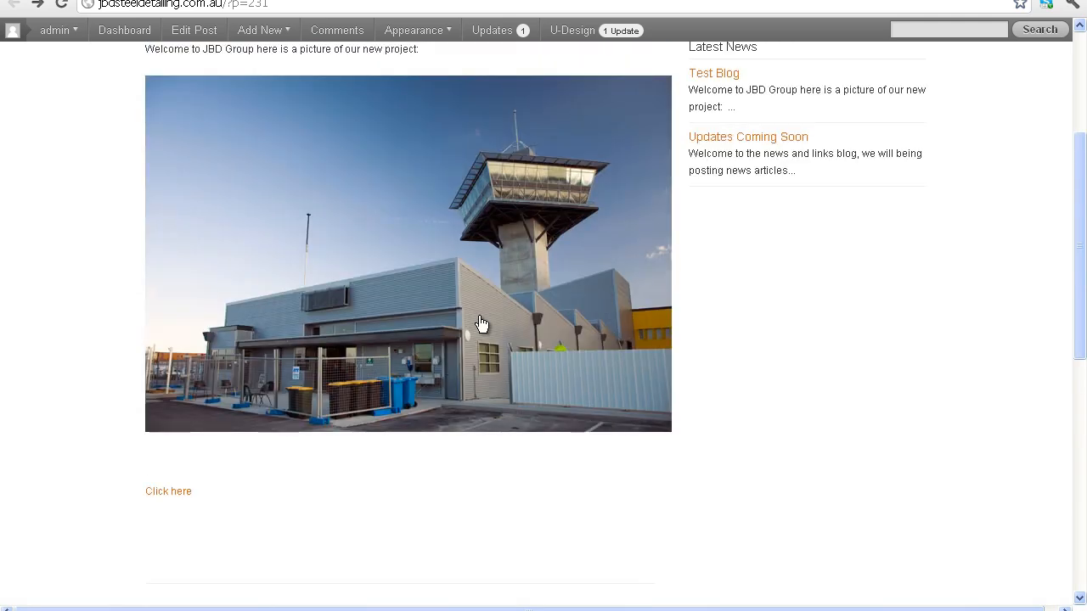
Check the comment box beneath the published post and open the Comments list in the site's admin area
{"action": "scroll", "coordinate": [480, 322], "scroll_direction": "down", "scroll_amount": 4}
{"action": "scroll", "coordinate": [480, 323], "scroll_direction": "down", "scroll_amount": 5}
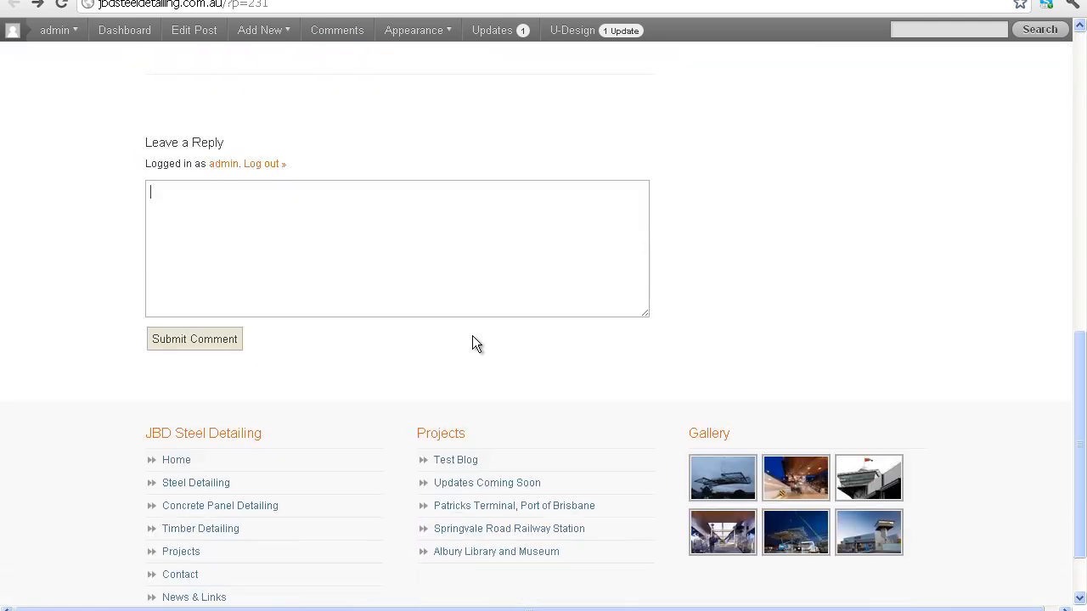
{"action": "scroll", "coordinate": [470, 265], "scroll_direction": "up", "scroll_amount": 7}
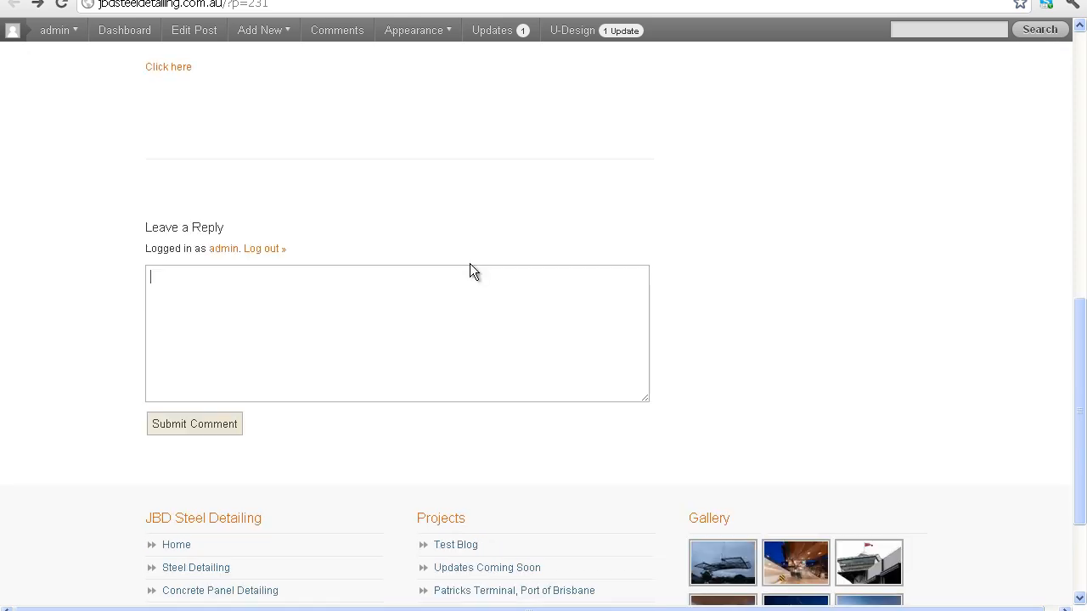
{"action": "scroll", "coordinate": [376, 270], "scroll_direction": "down", "scroll_amount": 6}
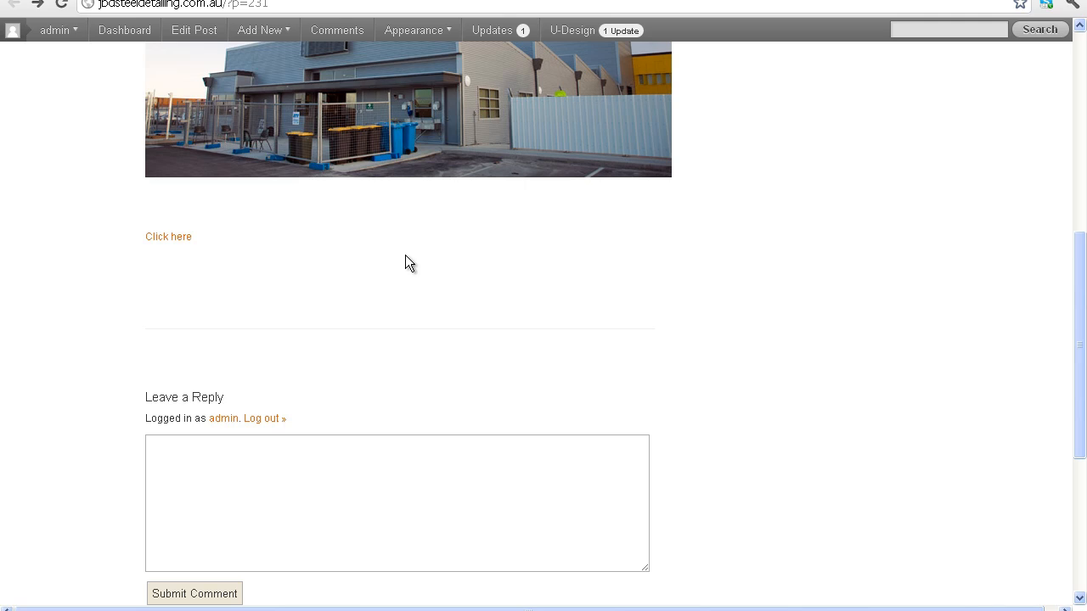
{"action": "scroll", "coordinate": [405, 255], "scroll_direction": "up", "scroll_amount": 4}
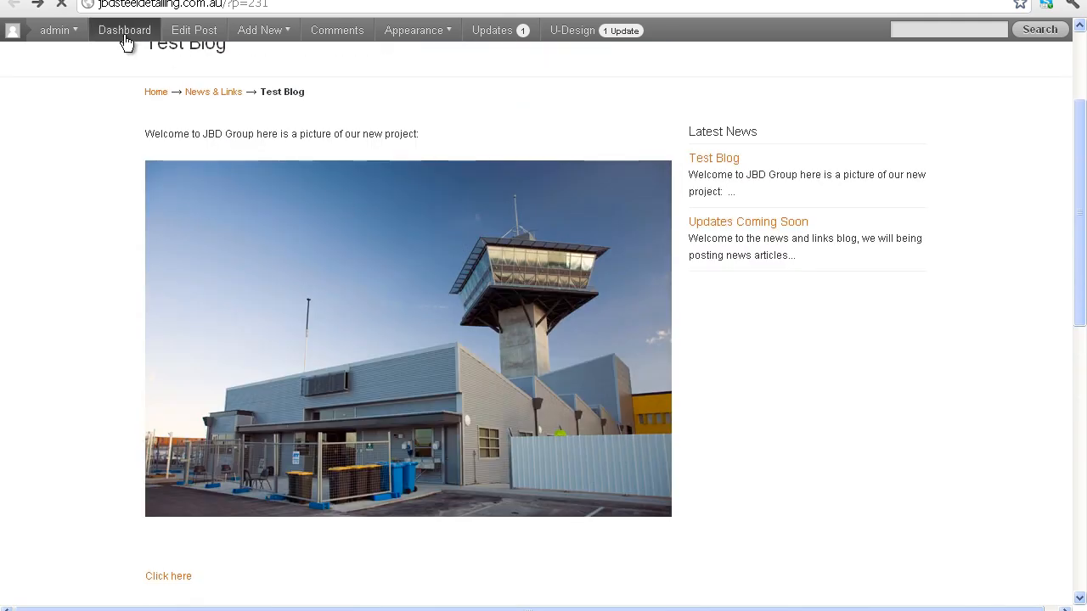
{"action": "left_click", "coordinate": [124, 31]}
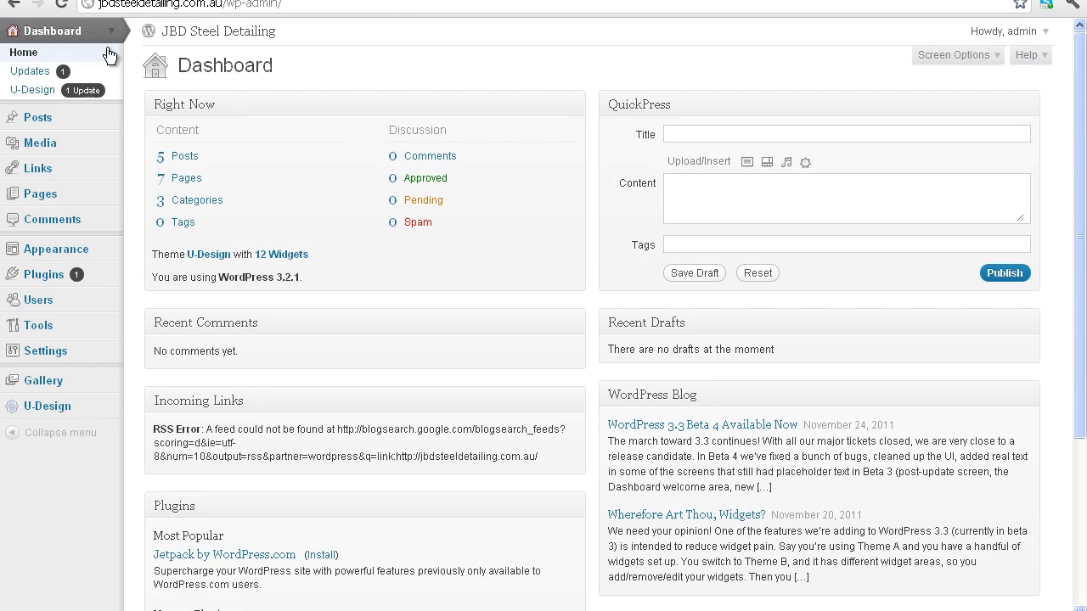
{"action": "left_click", "coordinate": [73, 221]}
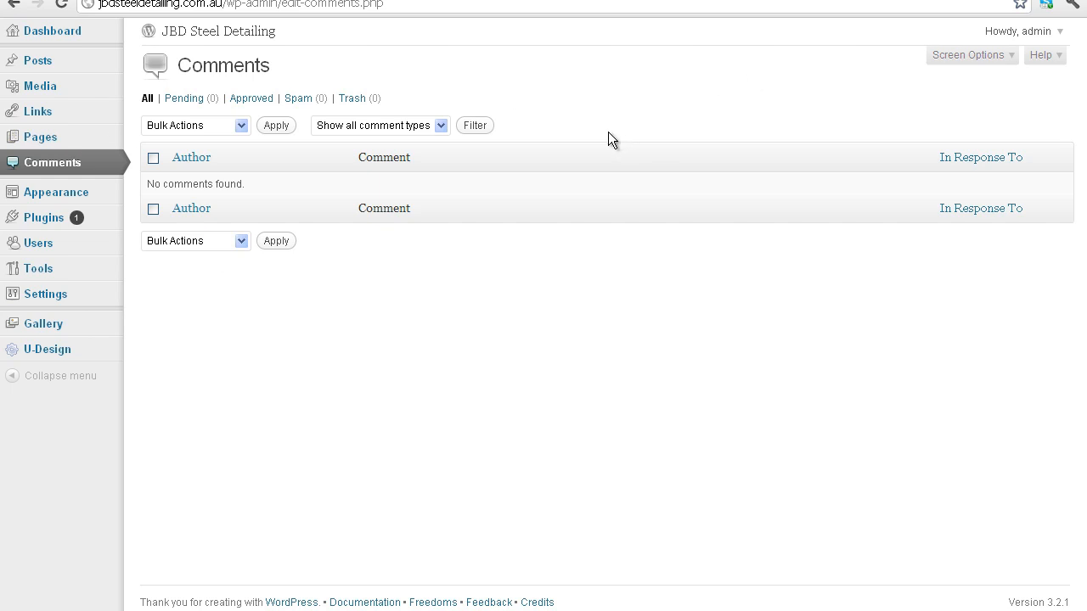
Open the Contact page in the page editor and look over its content and attributes
{"action": "left_click", "coordinate": [95, 141]}
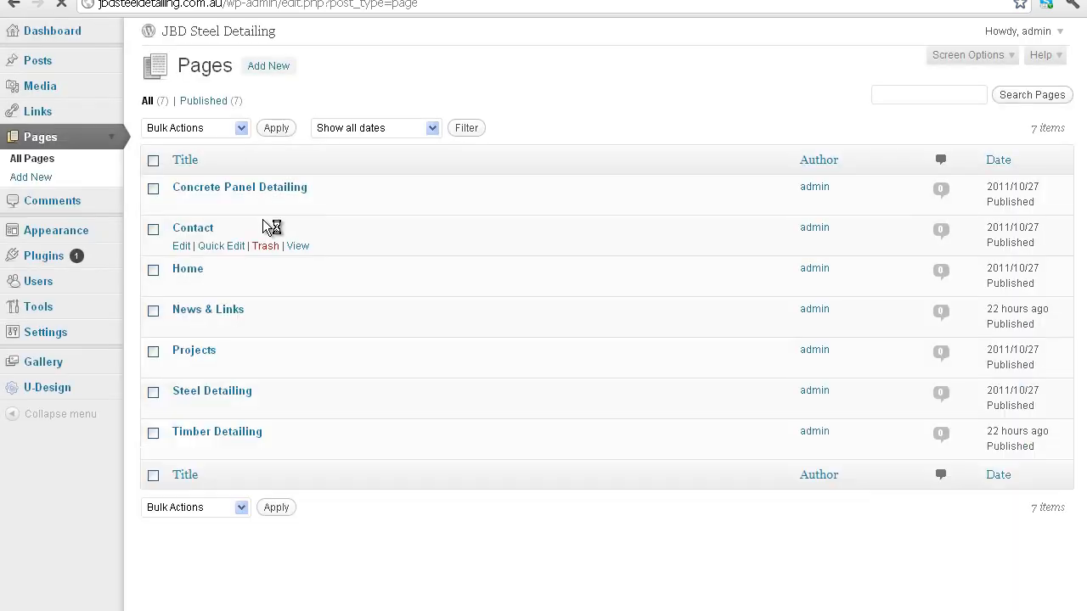
{"action": "left_click", "coordinate": [189, 251]}
{"action": "scroll", "coordinate": [240, 264], "scroll_direction": "down", "scroll_amount": 1}
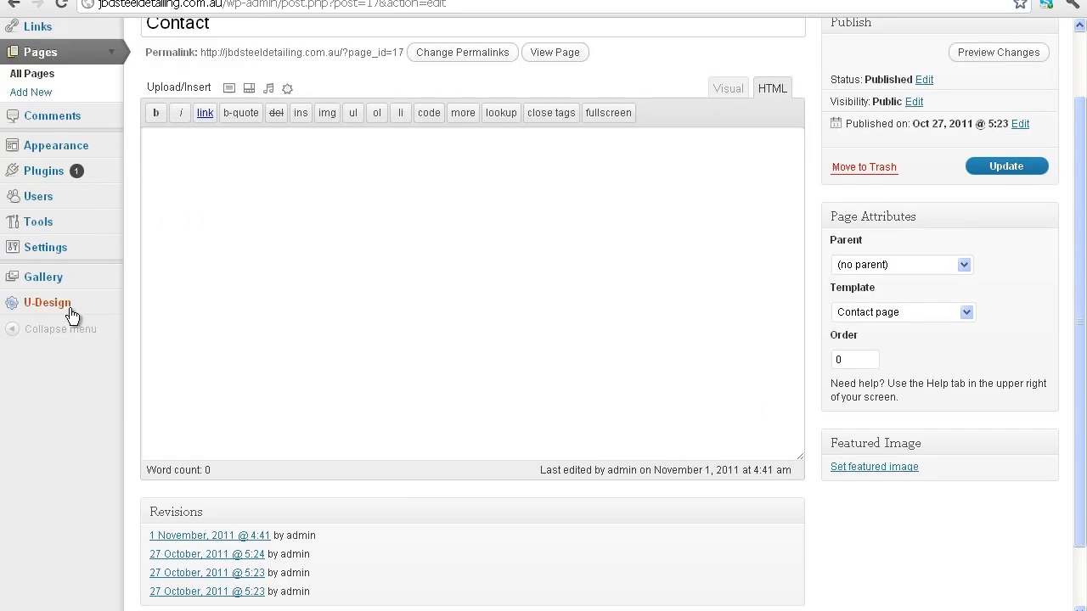
{"action": "scroll", "coordinate": [55, 308], "scroll_direction": "up", "scroll_amount": 1}
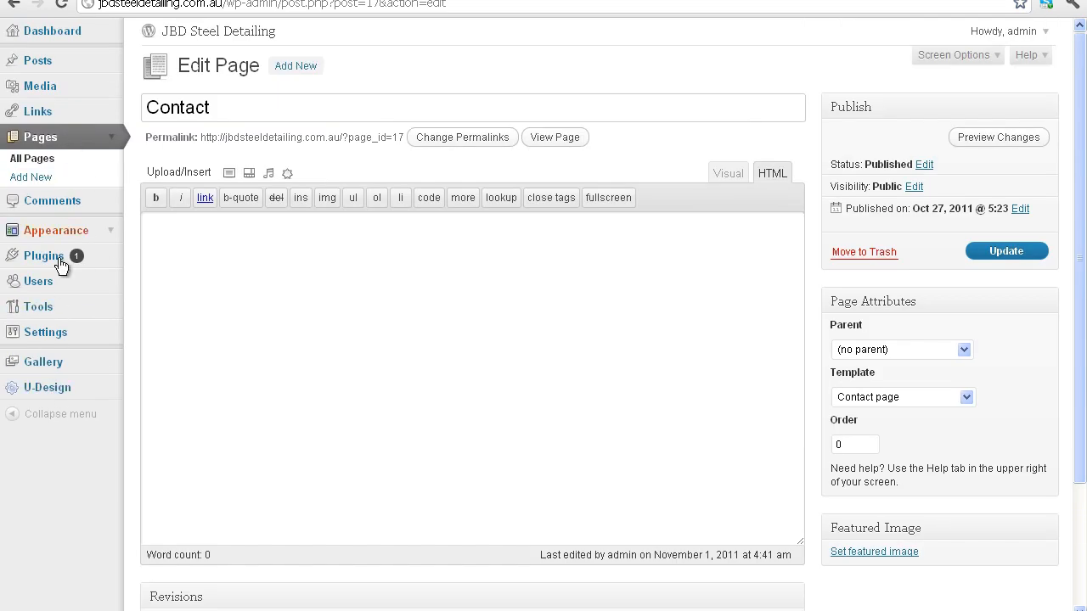
Open the U-Design theme options and collapse every section from General Options through Blog Section to reach Contact Page
{"action": "left_click", "coordinate": [68, 391]}
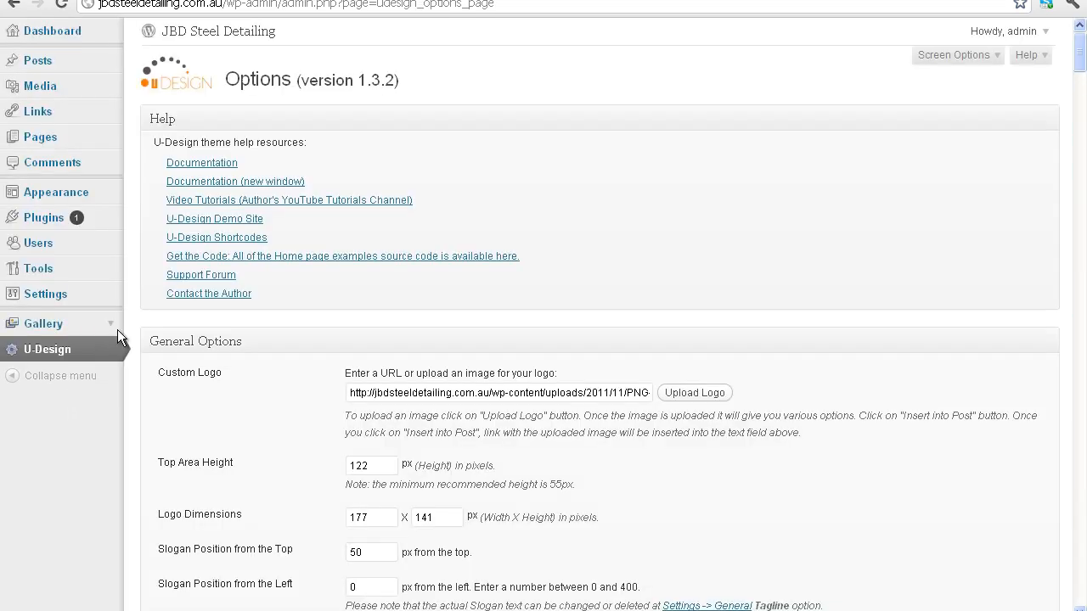
{"action": "scroll", "coordinate": [232, 322], "scroll_direction": "down", "scroll_amount": 10}
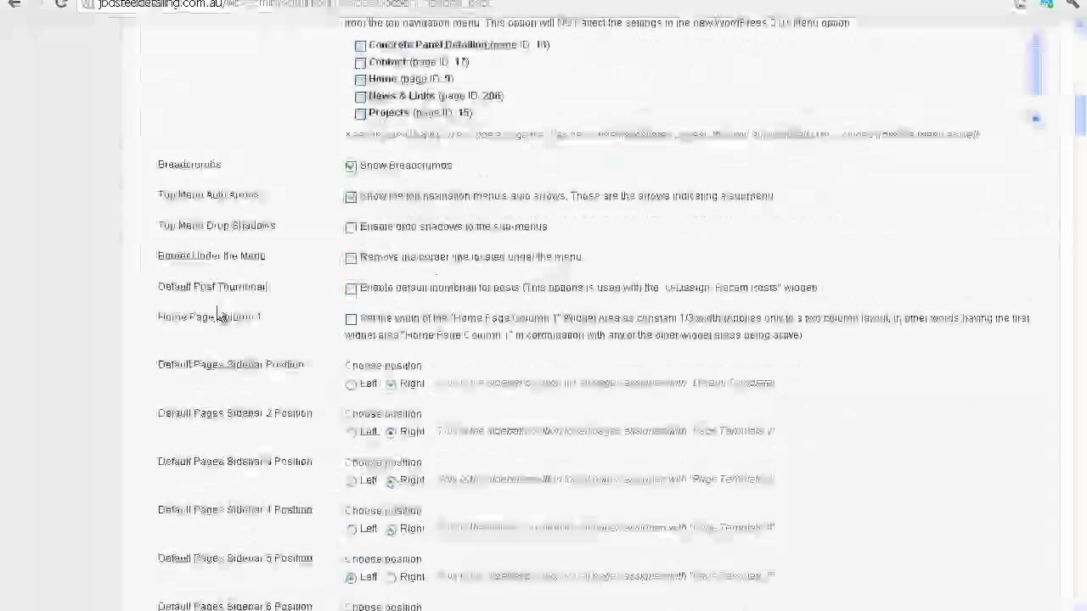
{"action": "scroll", "coordinate": [214, 305], "scroll_direction": "up", "scroll_amount": 10}
{"action": "left_click", "coordinate": [245, 333]}
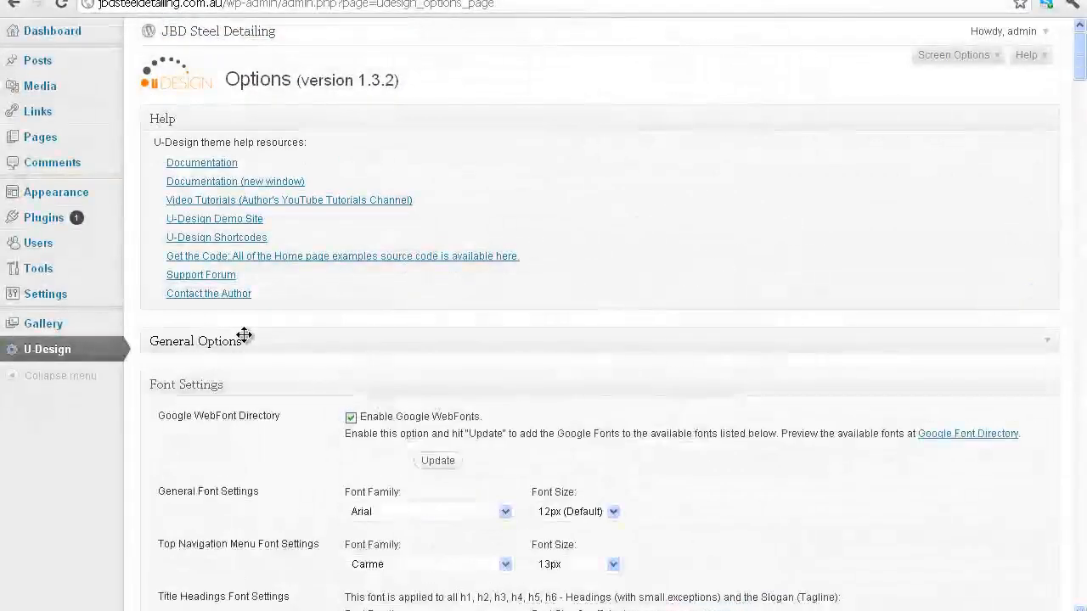
{"action": "scroll", "coordinate": [247, 323], "scroll_direction": "down", "scroll_amount": 1}
{"action": "left_click", "coordinate": [245, 298]}
{"action": "scroll", "coordinate": [245, 293], "scroll_direction": "down", "scroll_amount": 1}
{"action": "left_click", "coordinate": [250, 259]}
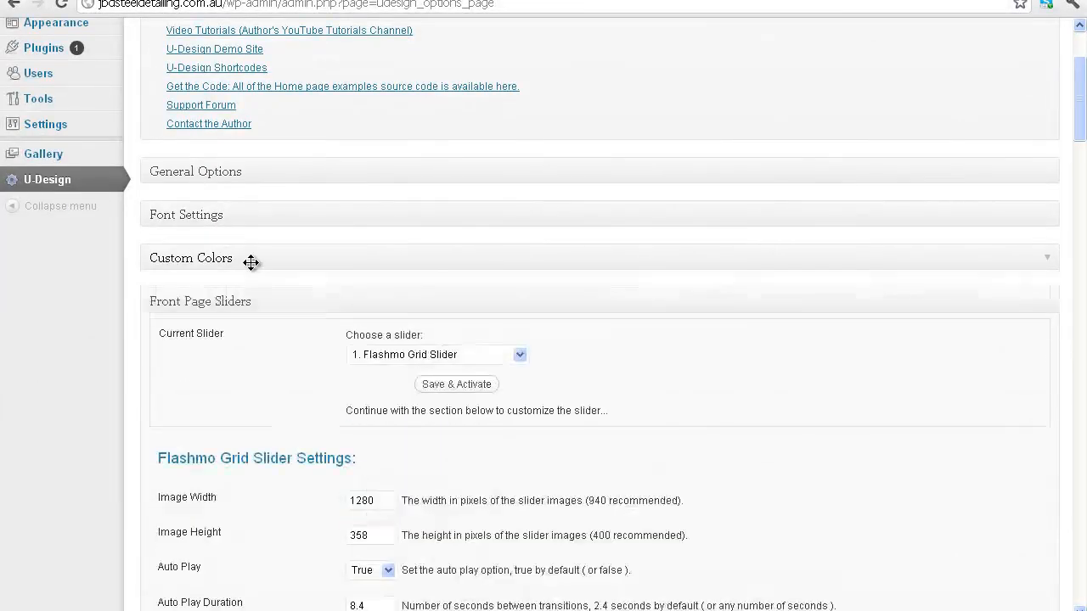
{"action": "left_click", "coordinate": [247, 297]}
{"action": "scroll", "coordinate": [243, 305], "scroll_direction": "down", "scroll_amount": 1}
{"action": "left_click", "coordinate": [242, 304]}
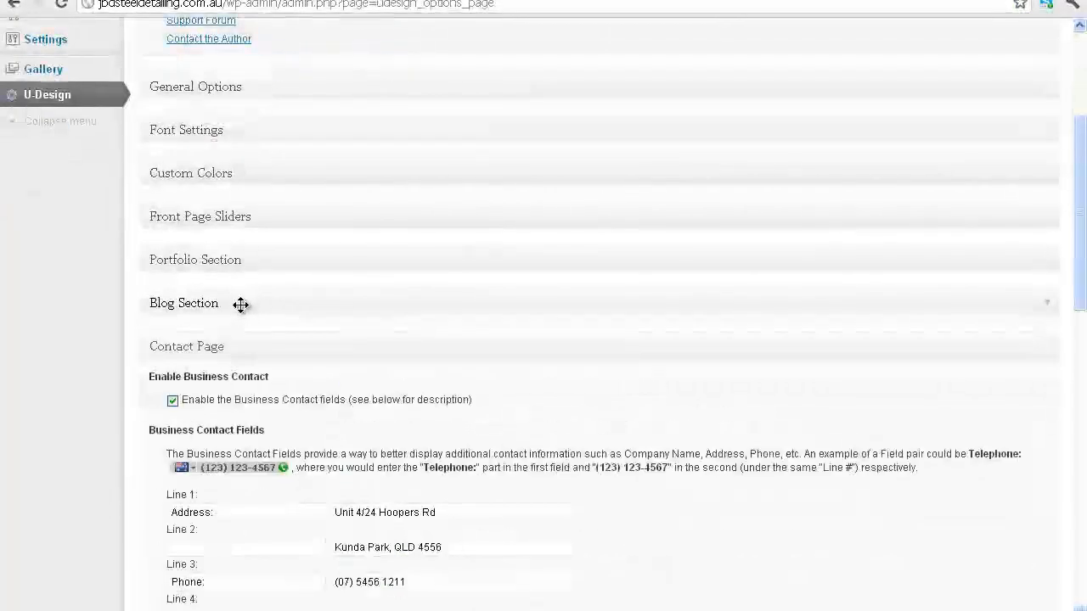
{"action": "scroll", "coordinate": [242, 306], "scroll_direction": "down", "scroll_amount": 1}
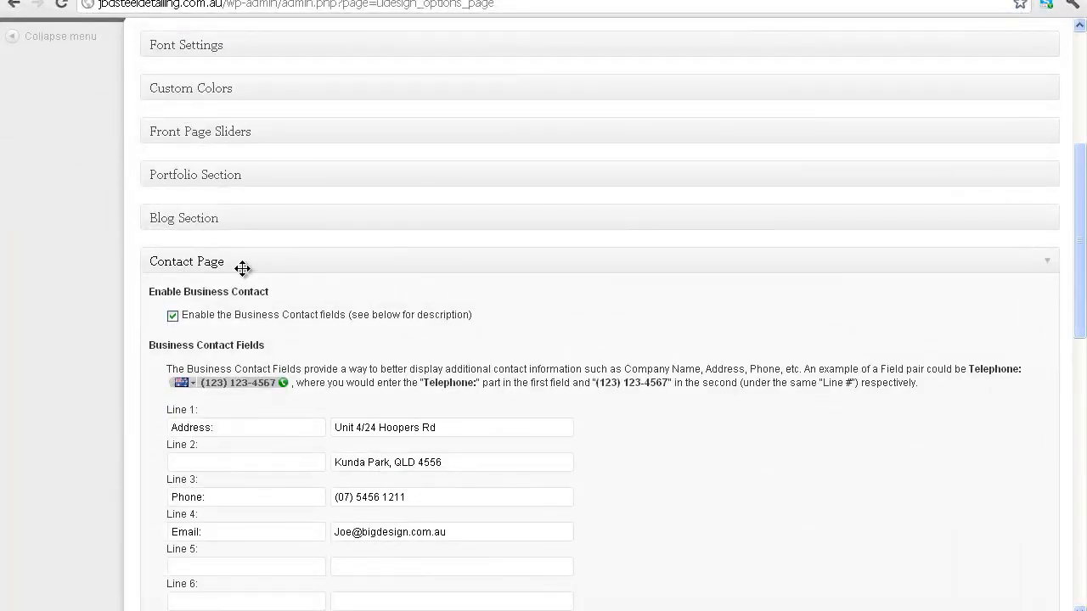
Review the address, phone and email lines in the Contact Page business contact fields
{"action": "scroll", "coordinate": [263, 316], "scroll_direction": "down", "scroll_amount": 1}
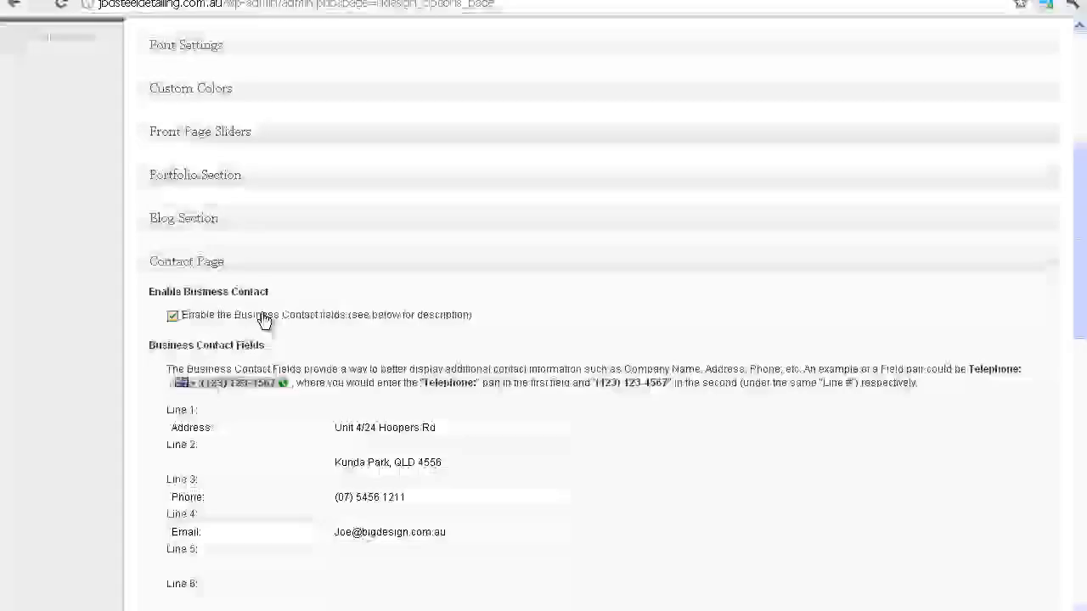
{"action": "left_click_drag", "start_coordinate": [449, 342], "coordinate": [330, 341]}
{"action": "left_click", "coordinate": [441, 341]}
{"action": "left_click", "coordinate": [450, 374]}
{"action": "left_click_drag", "start_coordinate": [421, 414], "coordinate": [355, 414]}
{"action": "left_click", "coordinate": [411, 413]}
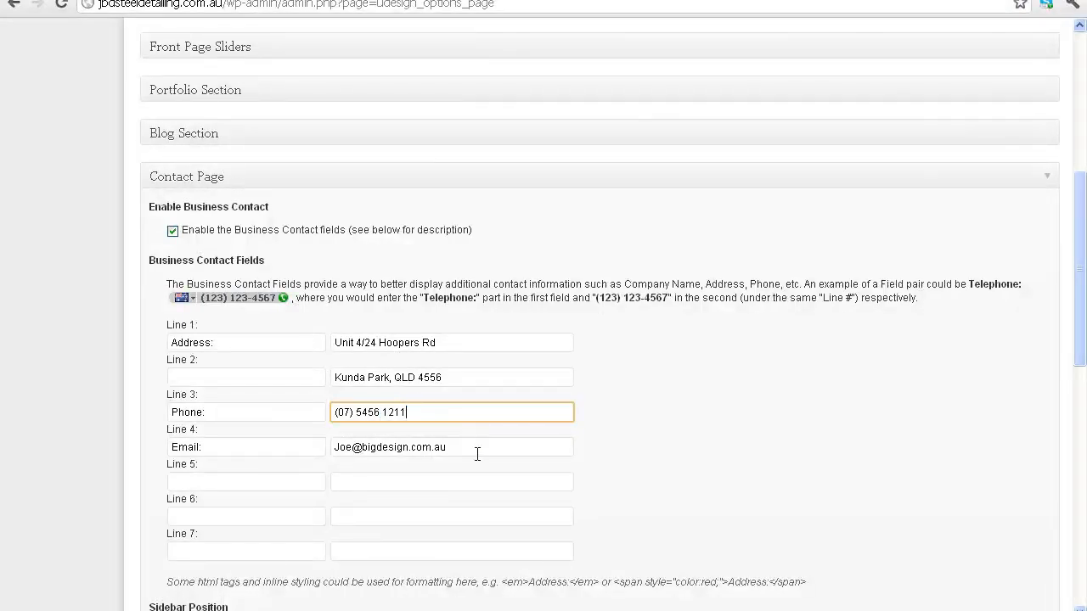
{"action": "scroll", "coordinate": [433, 374], "scroll_direction": "down", "scroll_amount": 1}
{"action": "left_click", "coordinate": [468, 361]}
{"action": "left_click_drag", "start_coordinate": [468, 361], "coordinate": [311, 357]}
{"action": "left_click", "coordinate": [478, 364]}
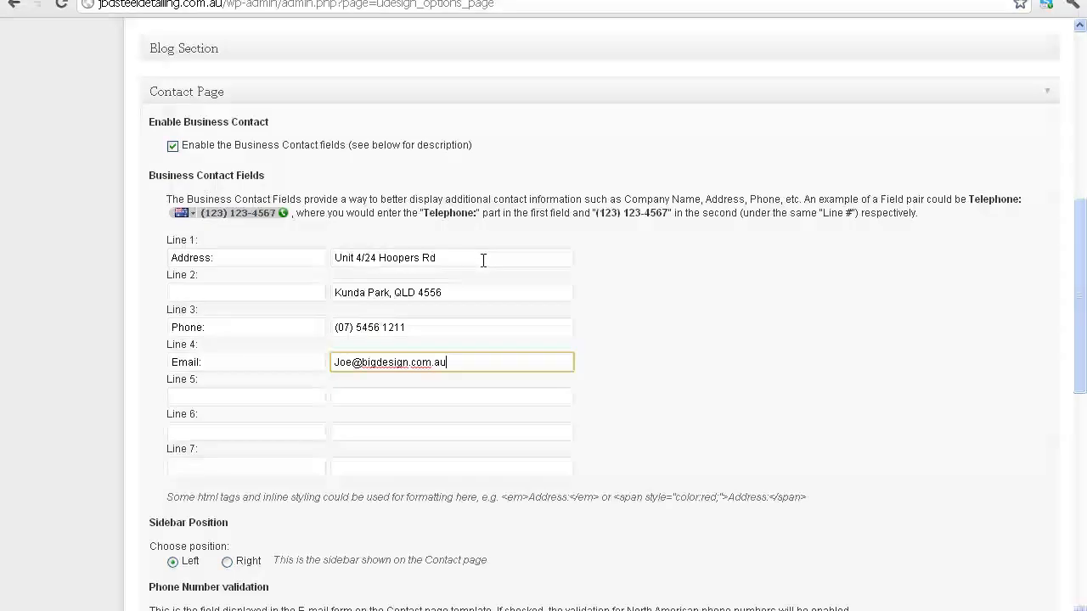
Examine the Contact Page settings for sidebar position, phone number validation, e-mail recipients and ReCAPTCHA
{"action": "scroll", "coordinate": [303, 175], "scroll_direction": "up", "scroll_amount": 1}
{"action": "scroll", "coordinate": [186, 179], "scroll_direction": "up", "scroll_amount": 3}
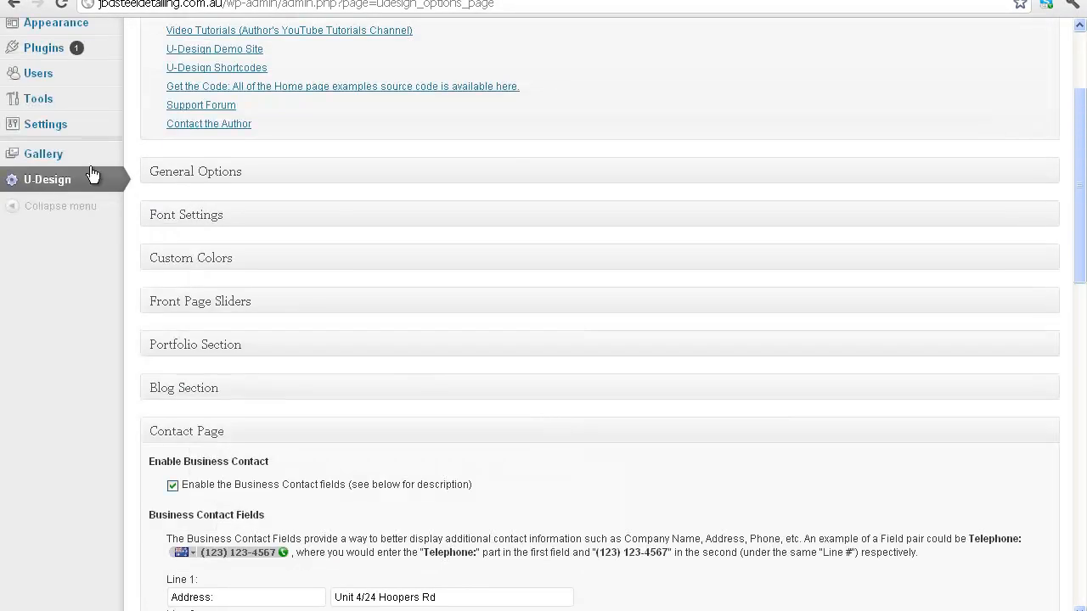
{"action": "scroll", "coordinate": [362, 289], "scroll_direction": "down", "scroll_amount": 3}
{"action": "scroll", "coordinate": [323, 179], "scroll_direction": "down", "scroll_amount": 3}
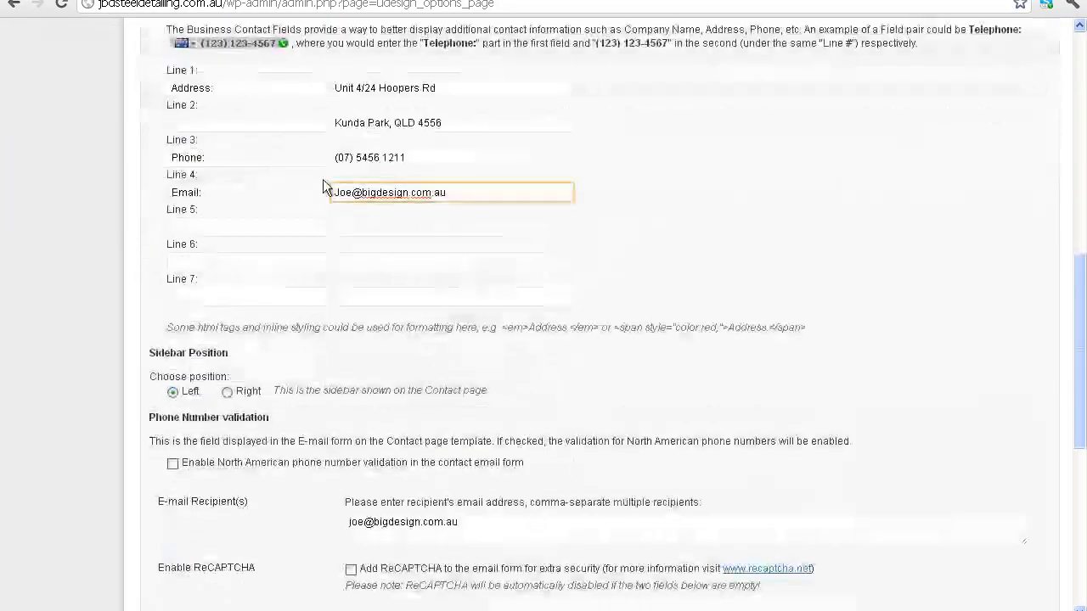
{"action": "scroll", "coordinate": [334, 134], "scroll_direction": "up", "scroll_amount": 2}
{"action": "scroll", "coordinate": [331, 153], "scroll_direction": "down", "scroll_amount": 4}
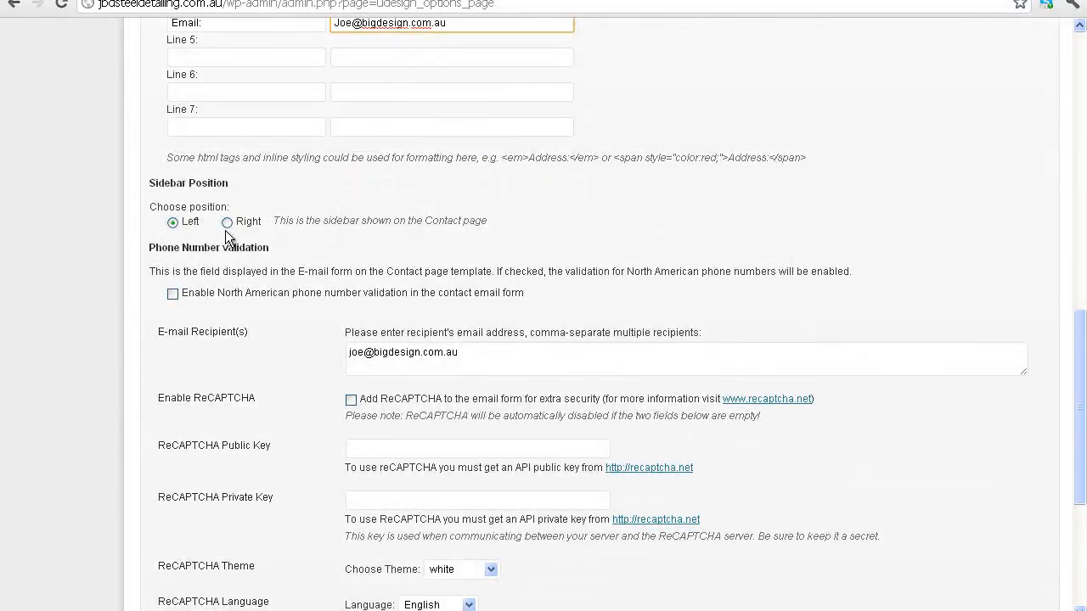
{"action": "left_click", "coordinate": [351, 399]}
{"action": "scroll", "coordinate": [302, 374], "scroll_direction": "down", "scroll_amount": 2}
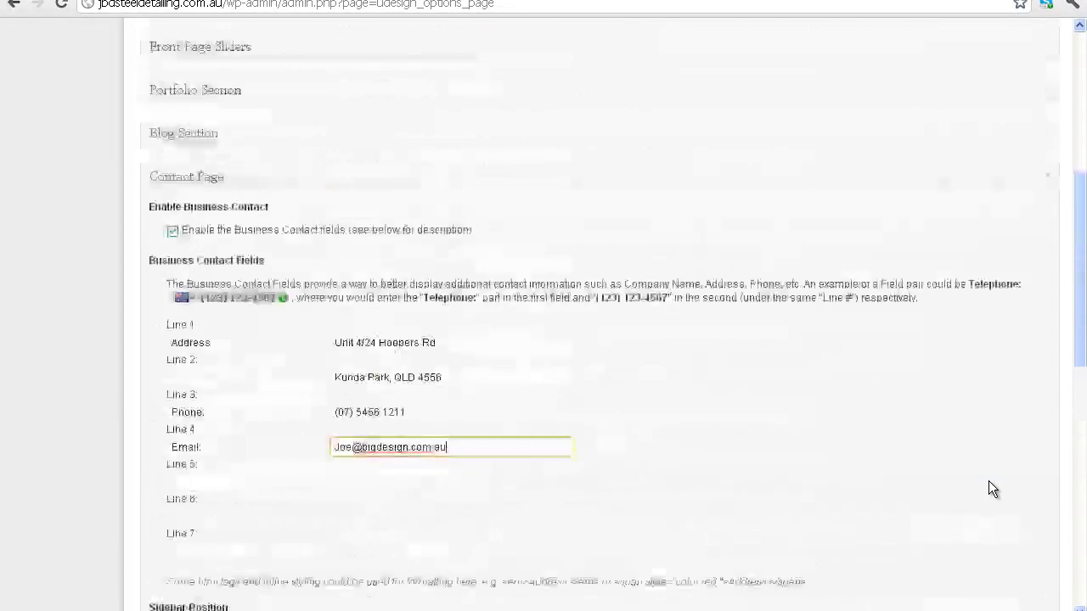
Locate where the U-Design options are saved at the end of the page and return to its beginning
{"action": "scroll", "coordinate": [977, 475], "scroll_direction": "up", "scroll_amount": 5}
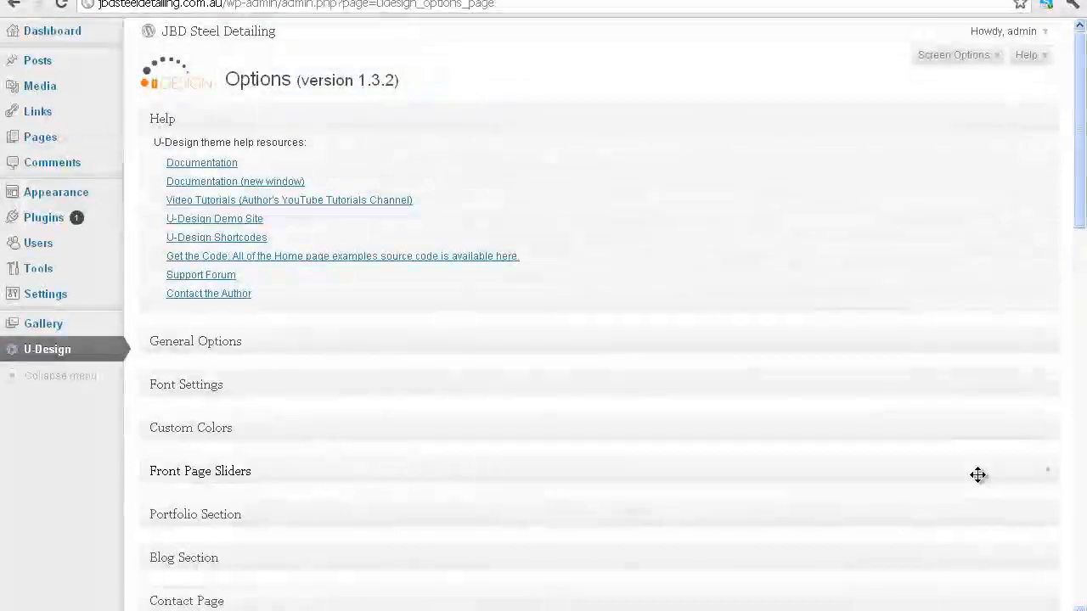
{"action": "scroll", "coordinate": [978, 476], "scroll_direction": "down", "scroll_amount": 5}
{"action": "scroll", "coordinate": [970, 473], "scroll_direction": "down", "scroll_amount": 8}
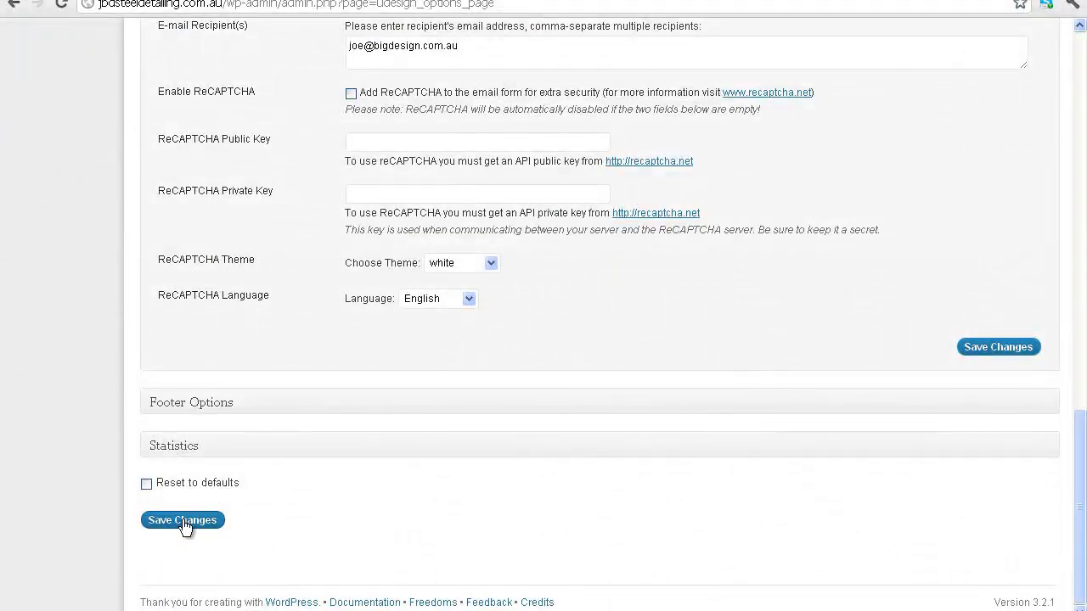
{"action": "scroll", "coordinate": [187, 525], "scroll_direction": "up", "scroll_amount": 15}
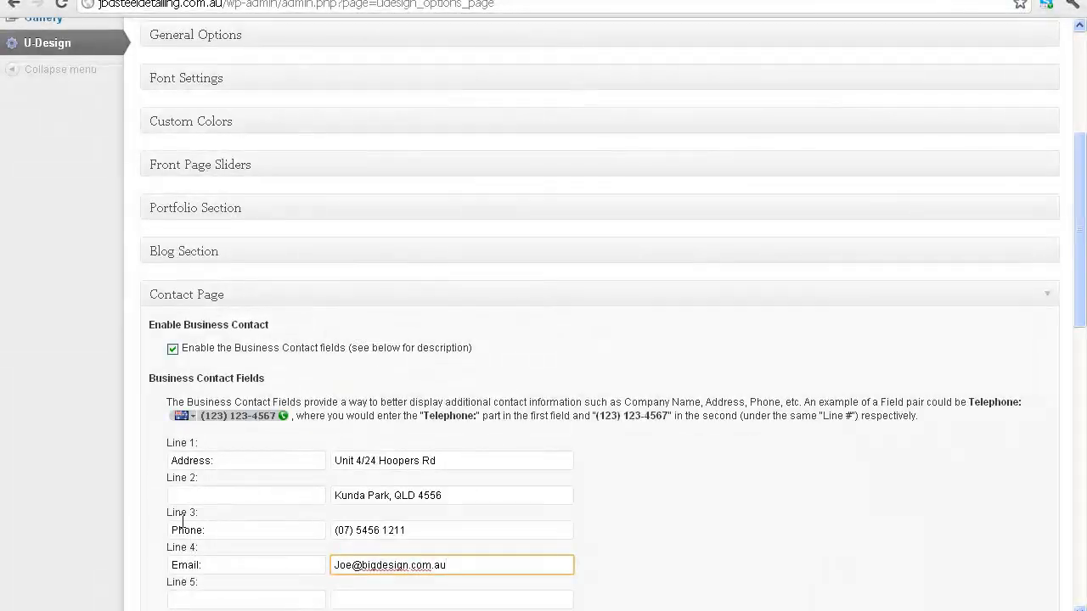
{"action": "scroll", "coordinate": [183, 522], "scroll_direction": "up", "scroll_amount": 4}
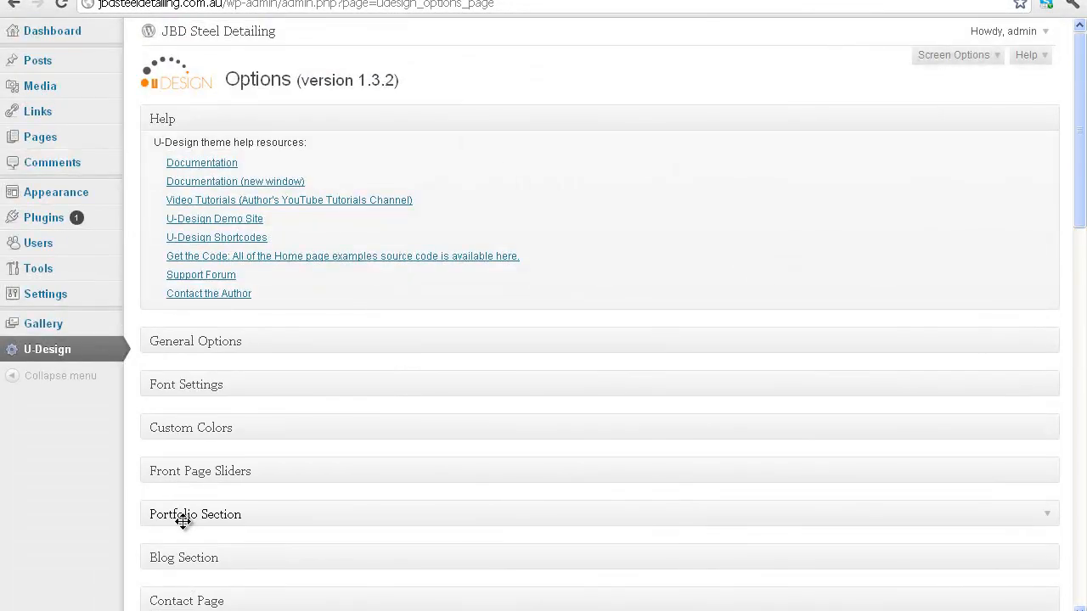